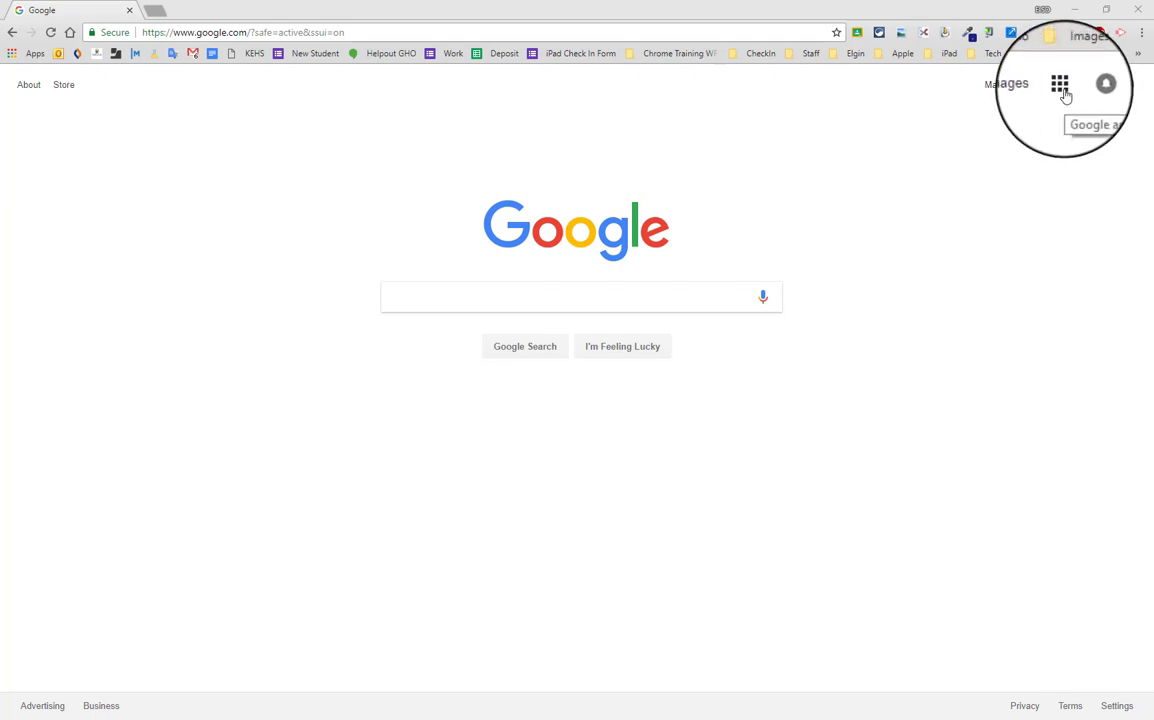
Go to classroom.google.com/h and accept the invitation to teach the Academics class.
left_click(1061, 86)
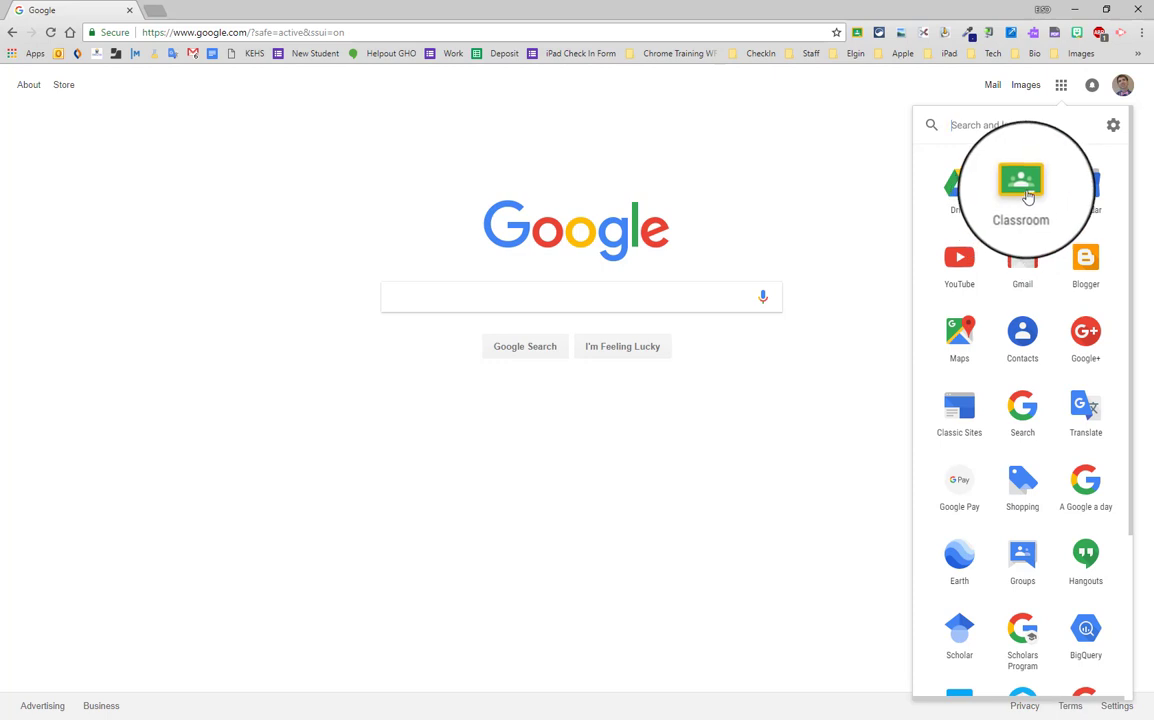
left_click(797, 181)
left_click(215, 35)
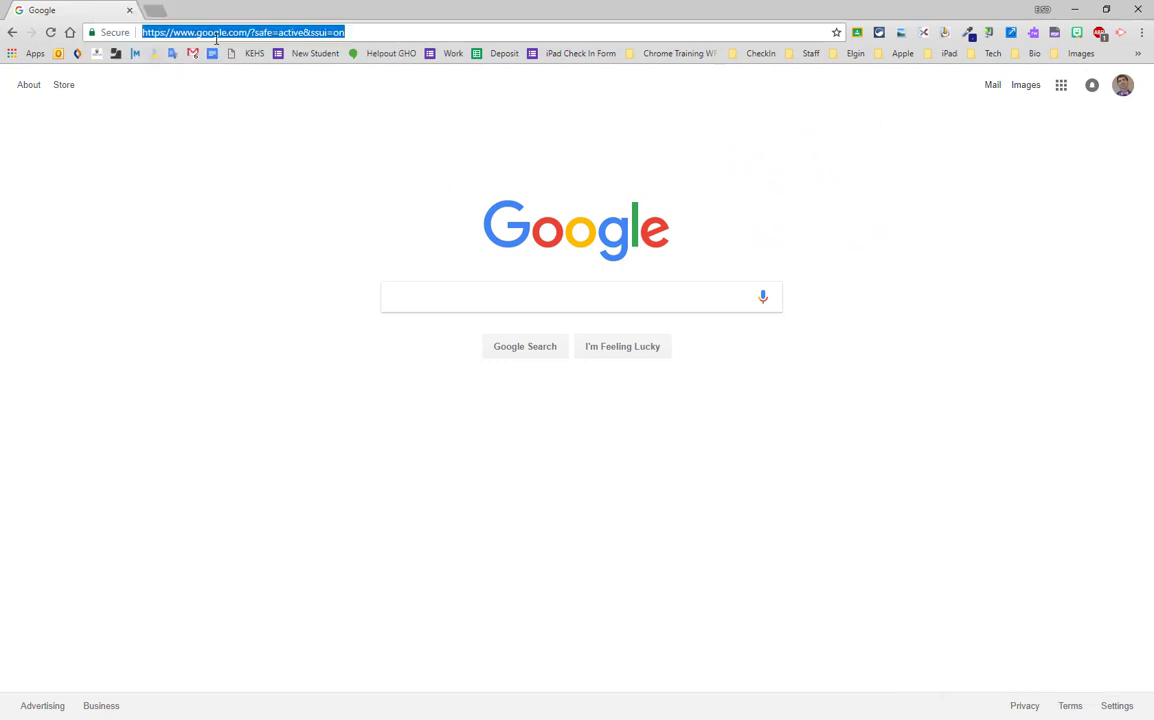
type("cla")
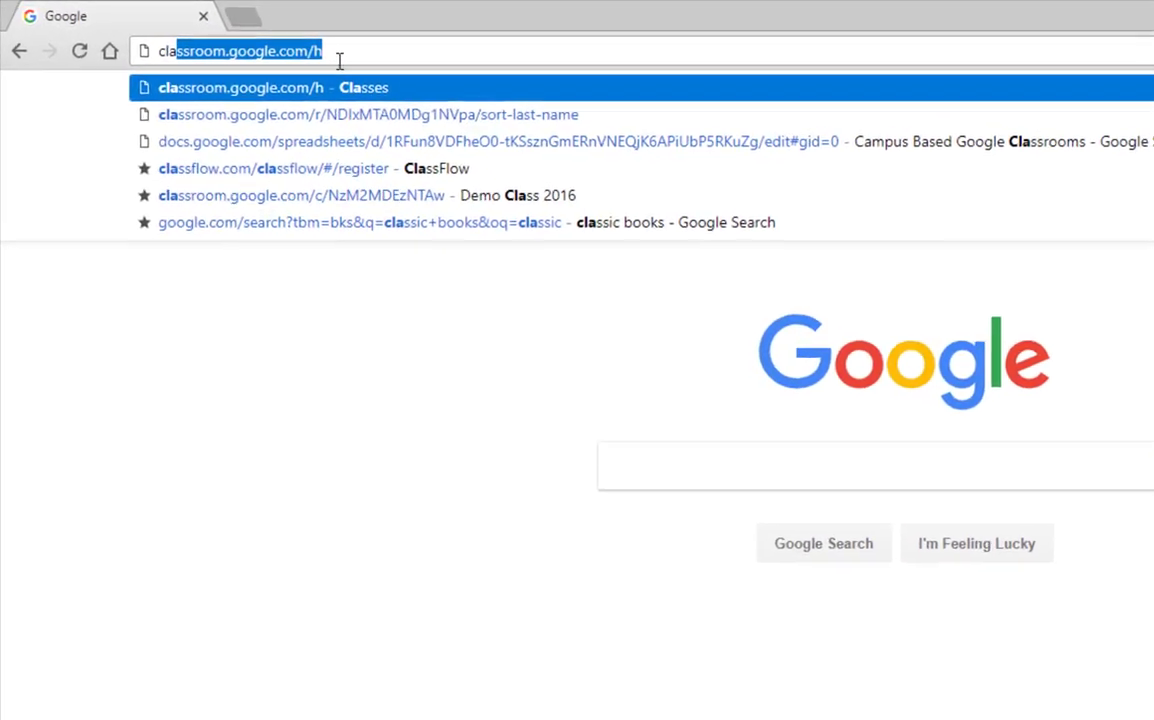
key("Return")
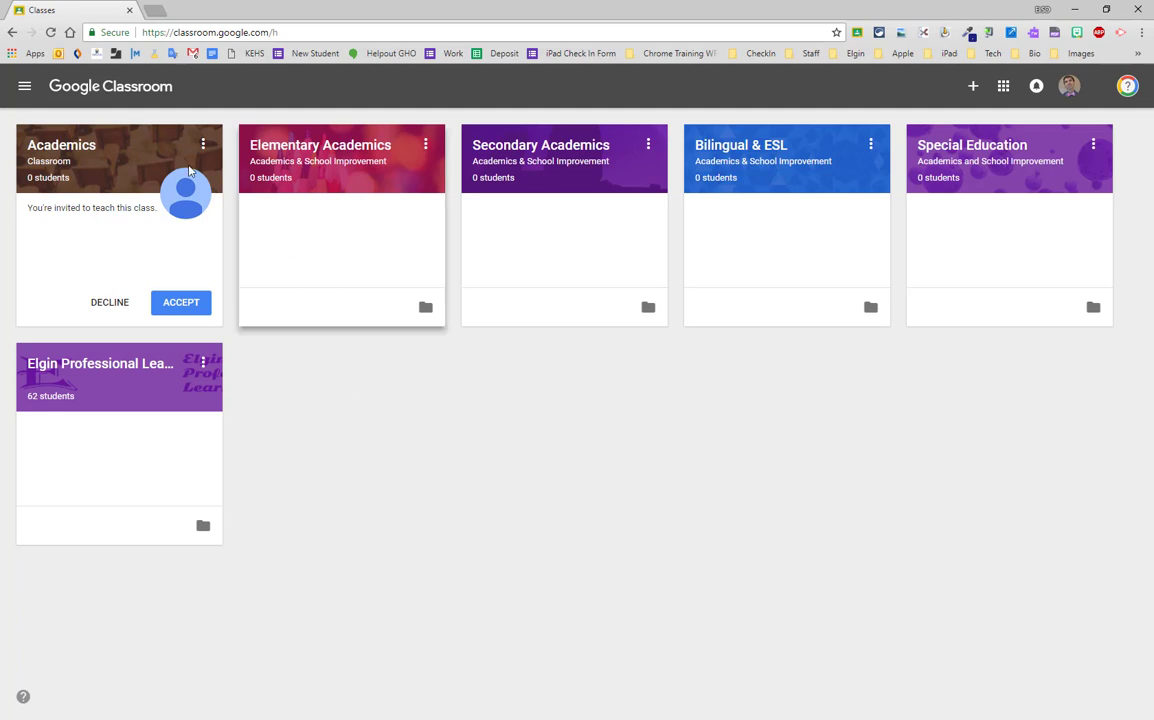
left_click(173, 306)
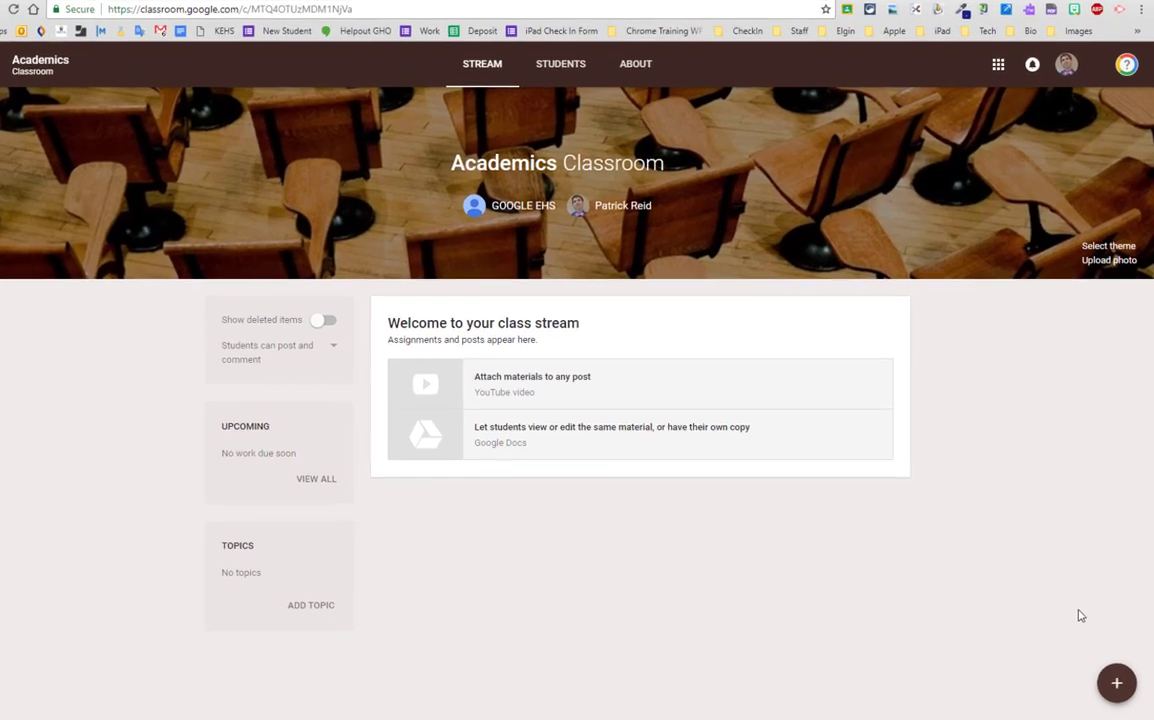
mouse_move(1117, 684)
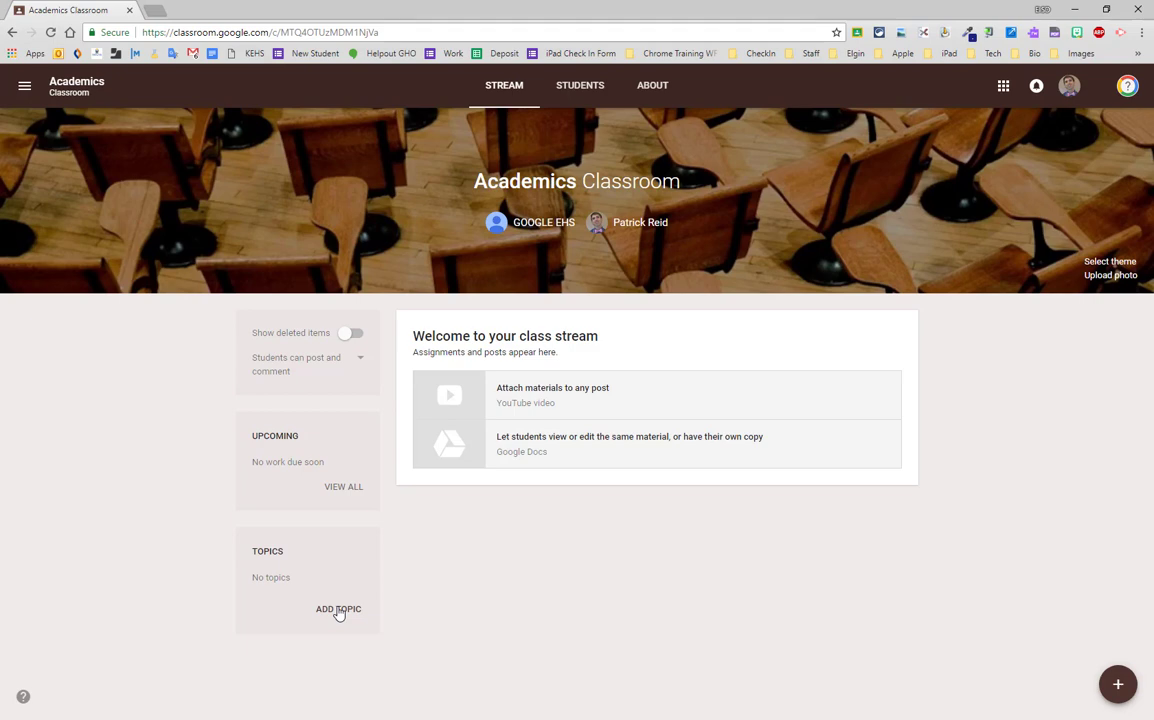
Add the topics "Digital Citizenship" and "Differentiation" to the Academics class.
left_click(338, 610)
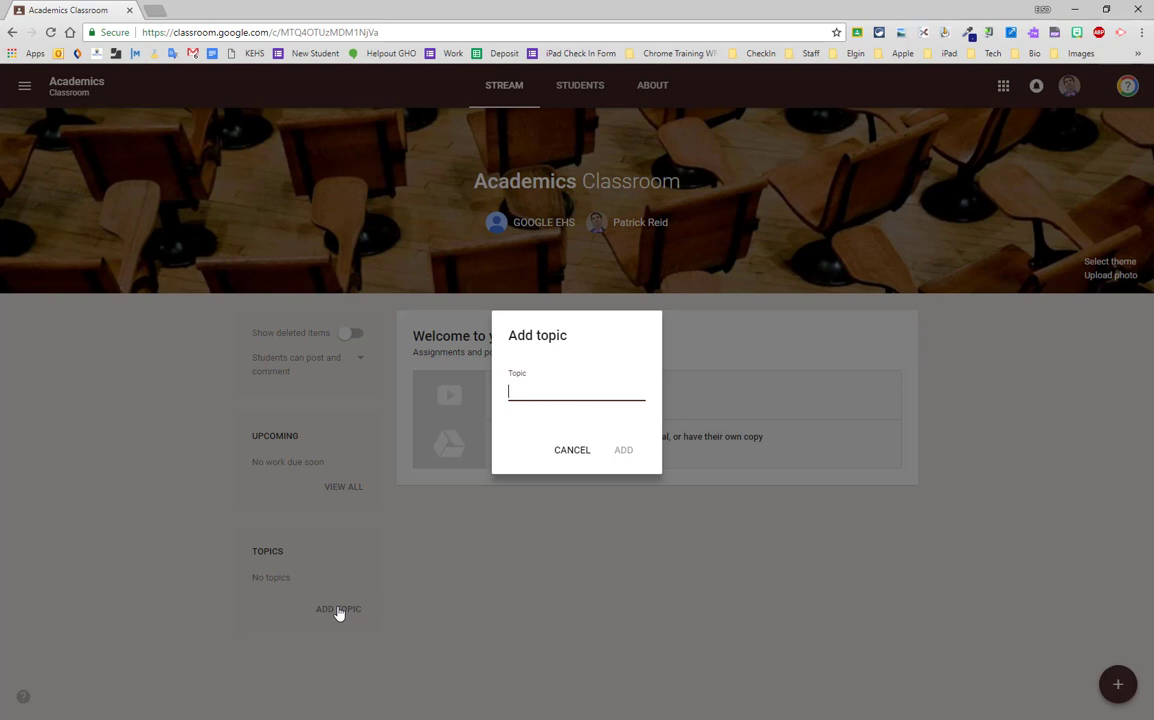
type("Digital Citizenship")
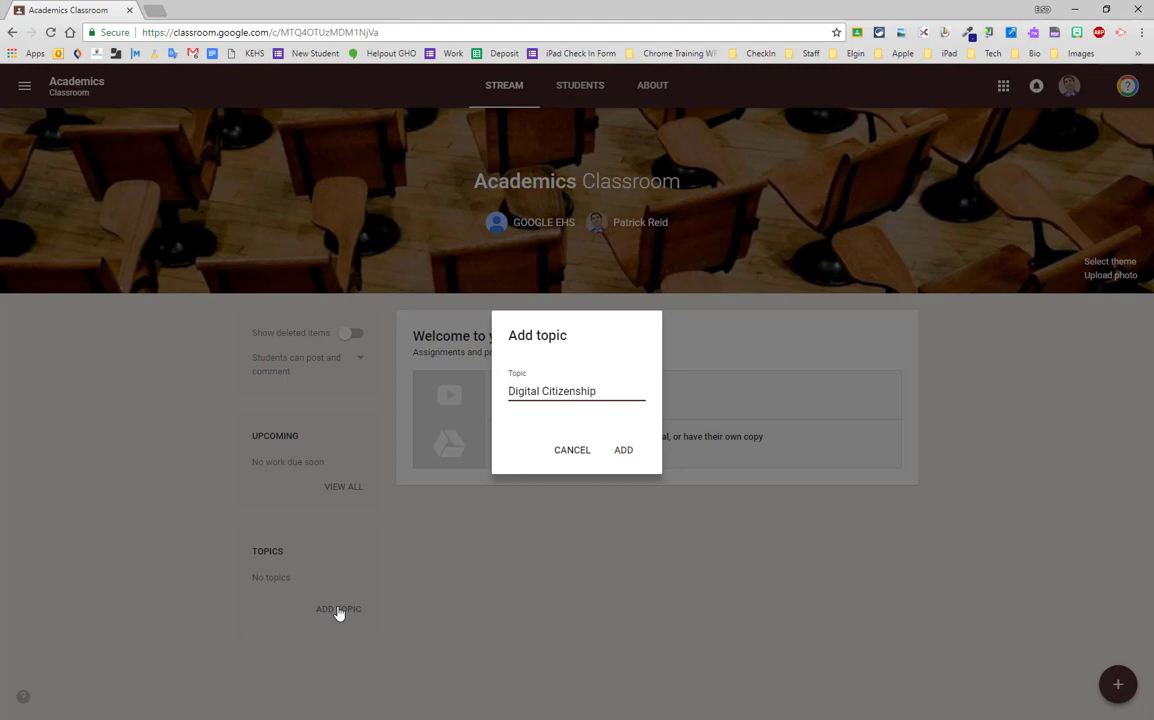
left_click(621, 450)
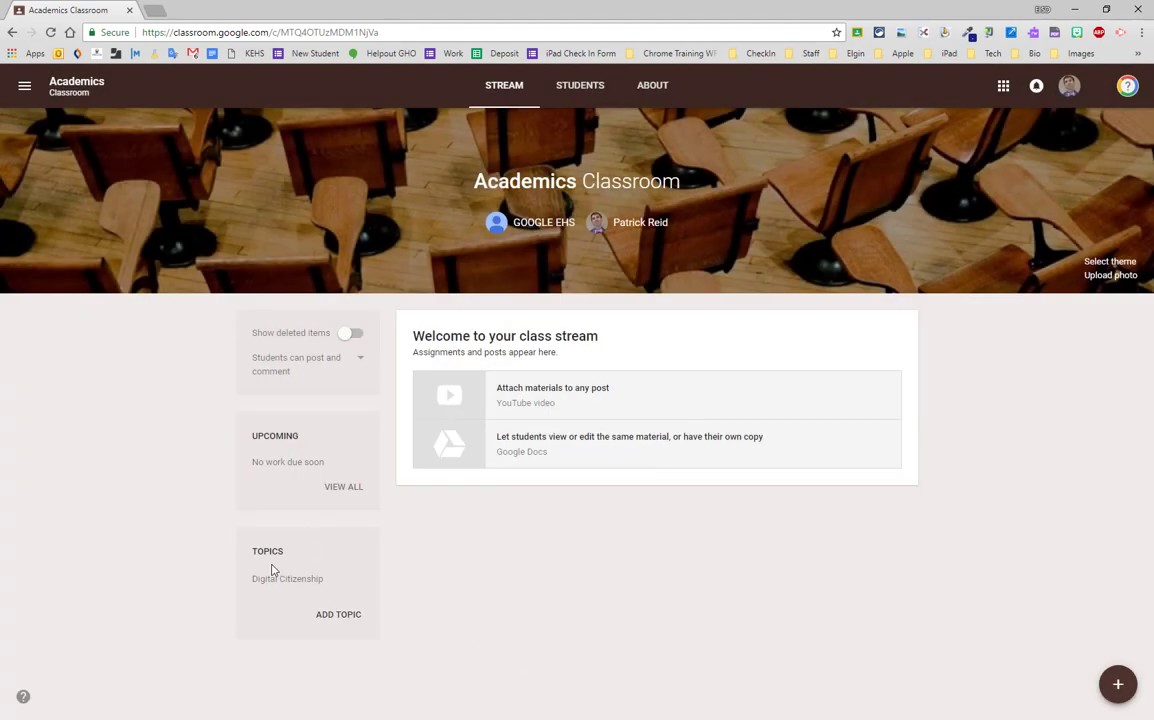
left_click(344, 614)
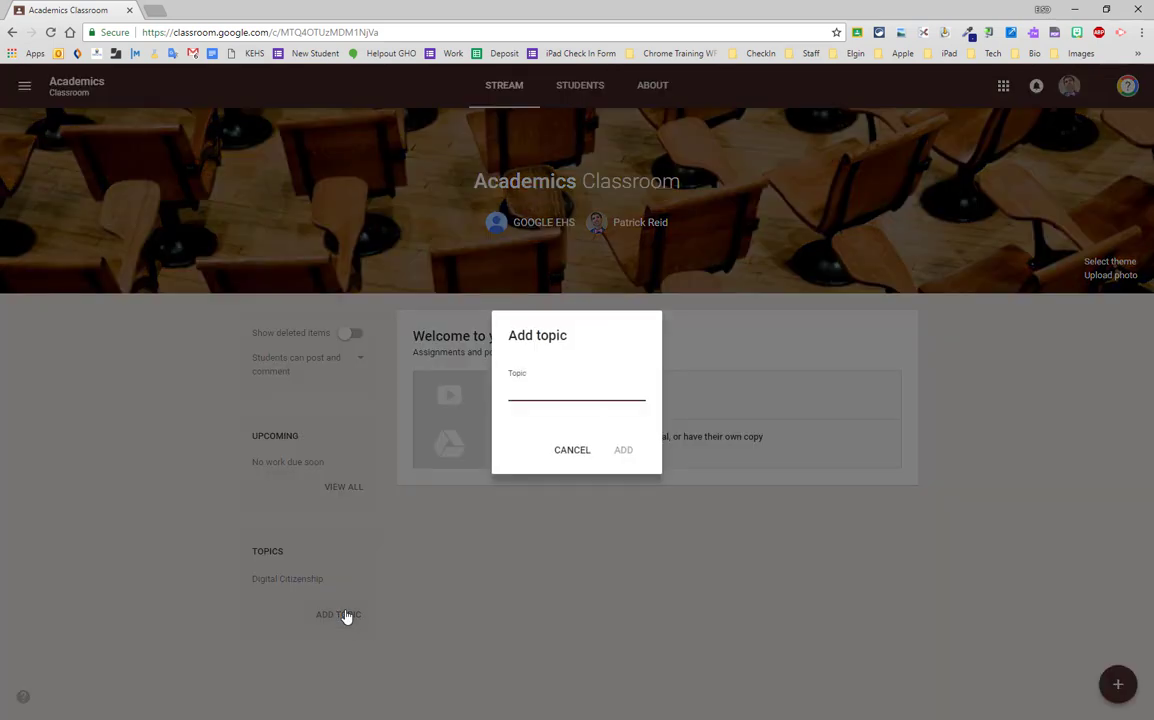
type("Differentiation")
left_click(625, 451)
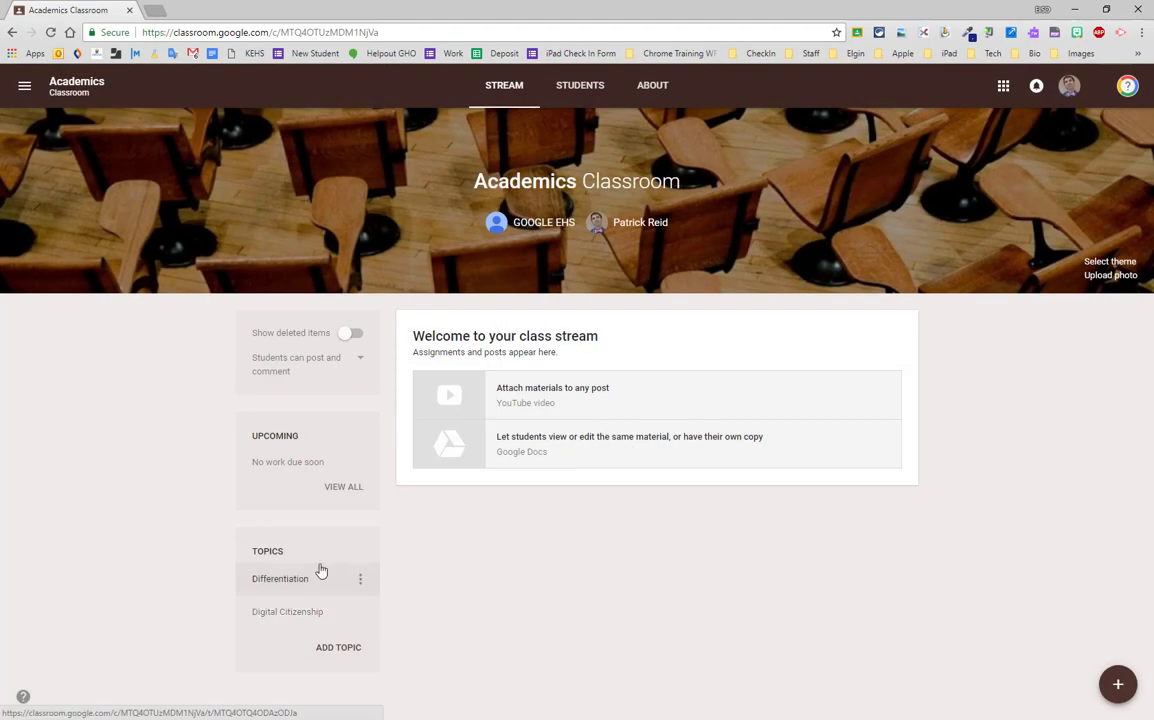
Start a class announcement reading "Welcome to today's lesson. Use this time to learn about digital citizenship.".
mouse_move(1117, 683)
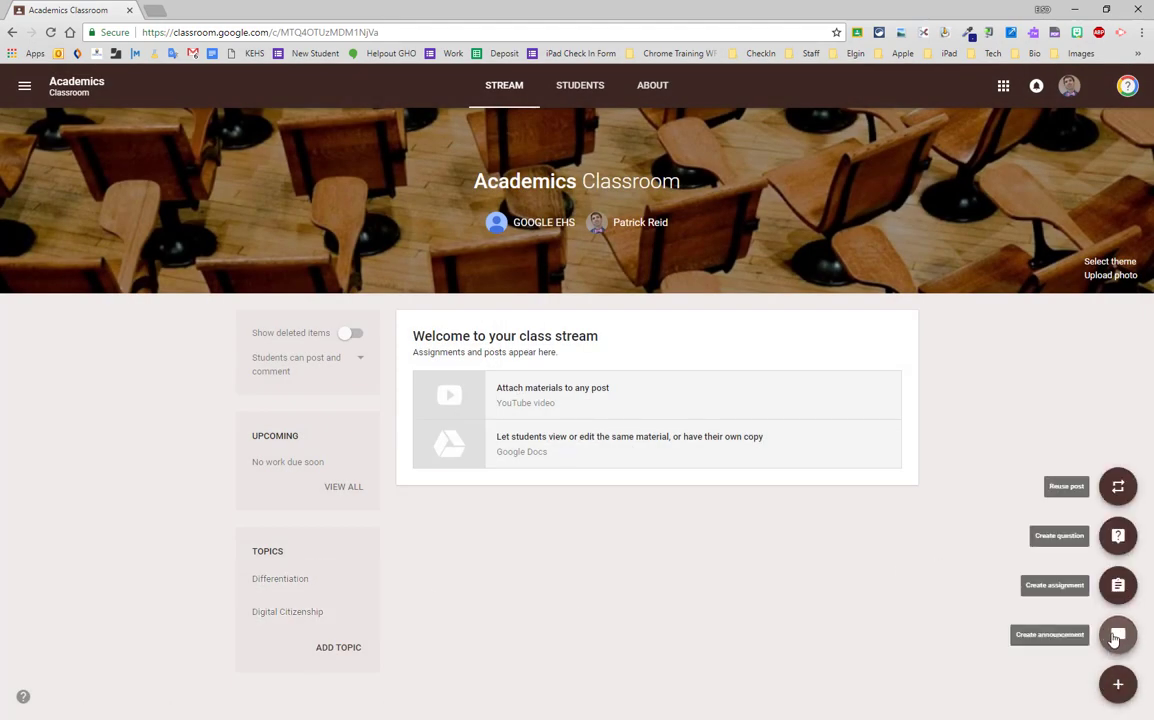
left_click(1116, 636)
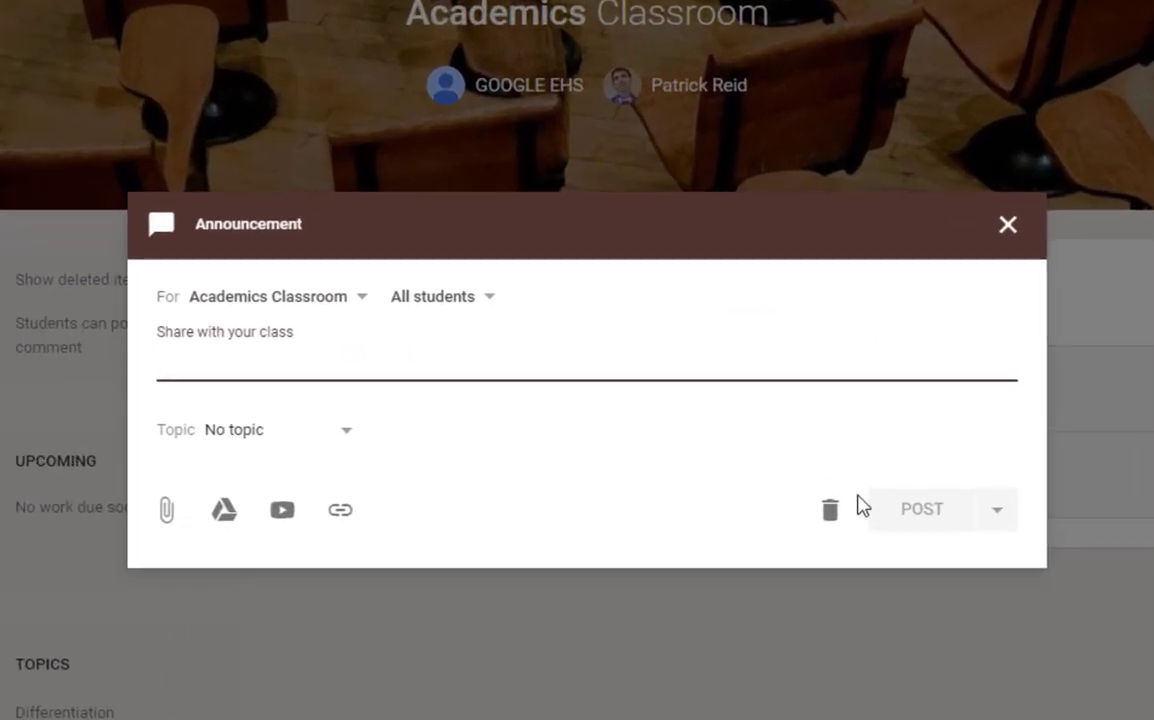
type("Welcome to the")
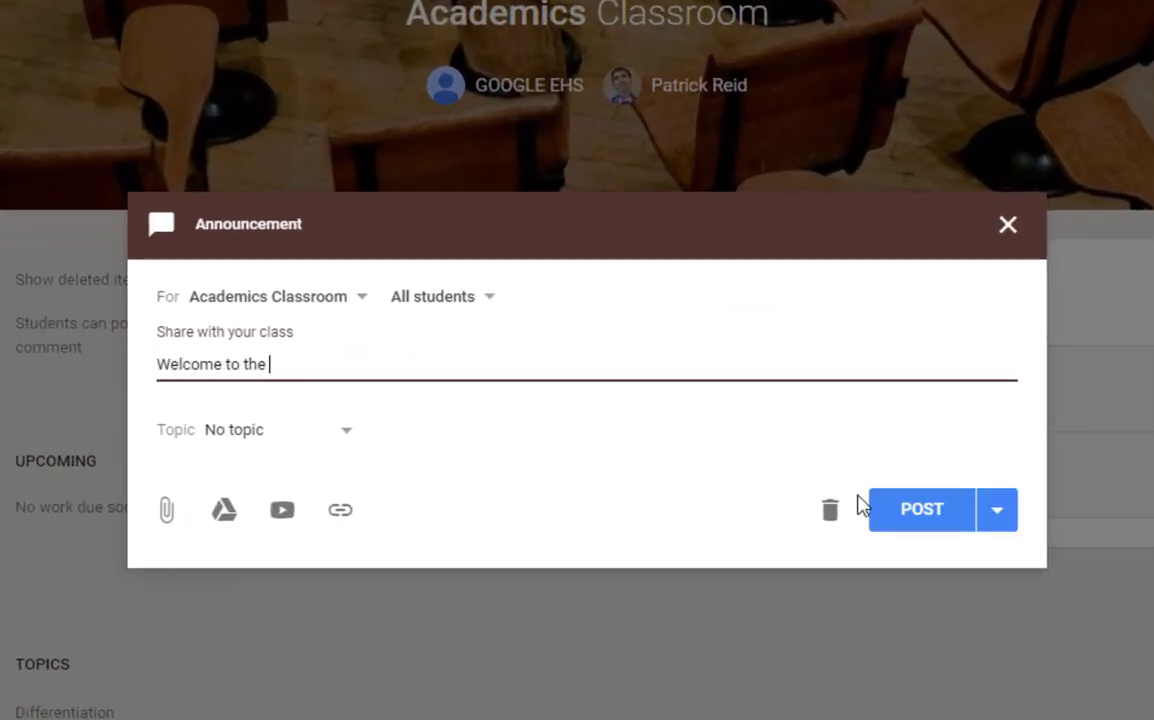
key("BackSpace")
key("BackSpace")
key("BackSpace")
type("oday's les")
type("son")
type(".  Use this t")
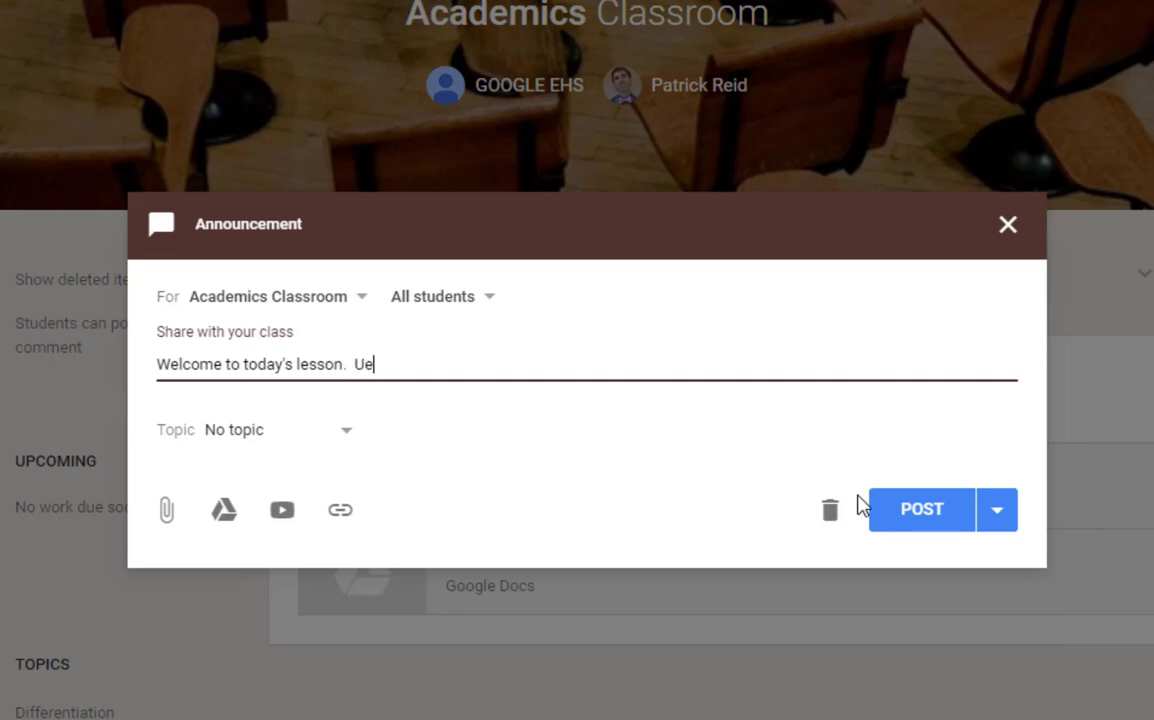
type("ime to l")
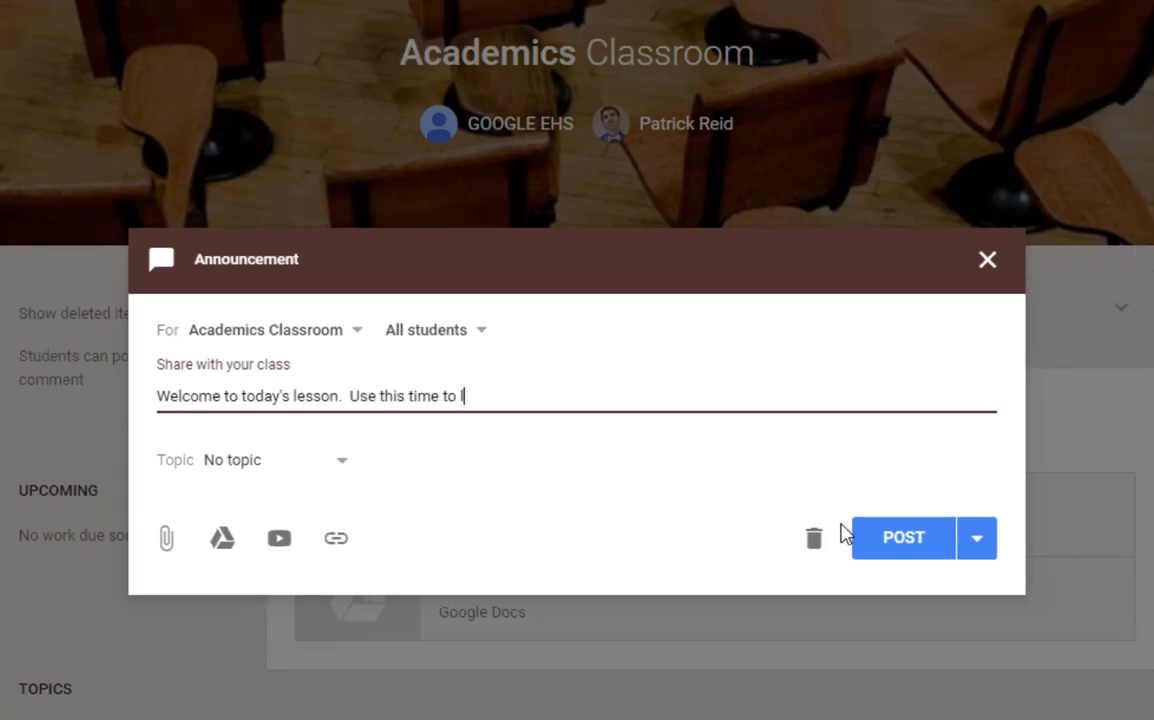
type("earn about di")
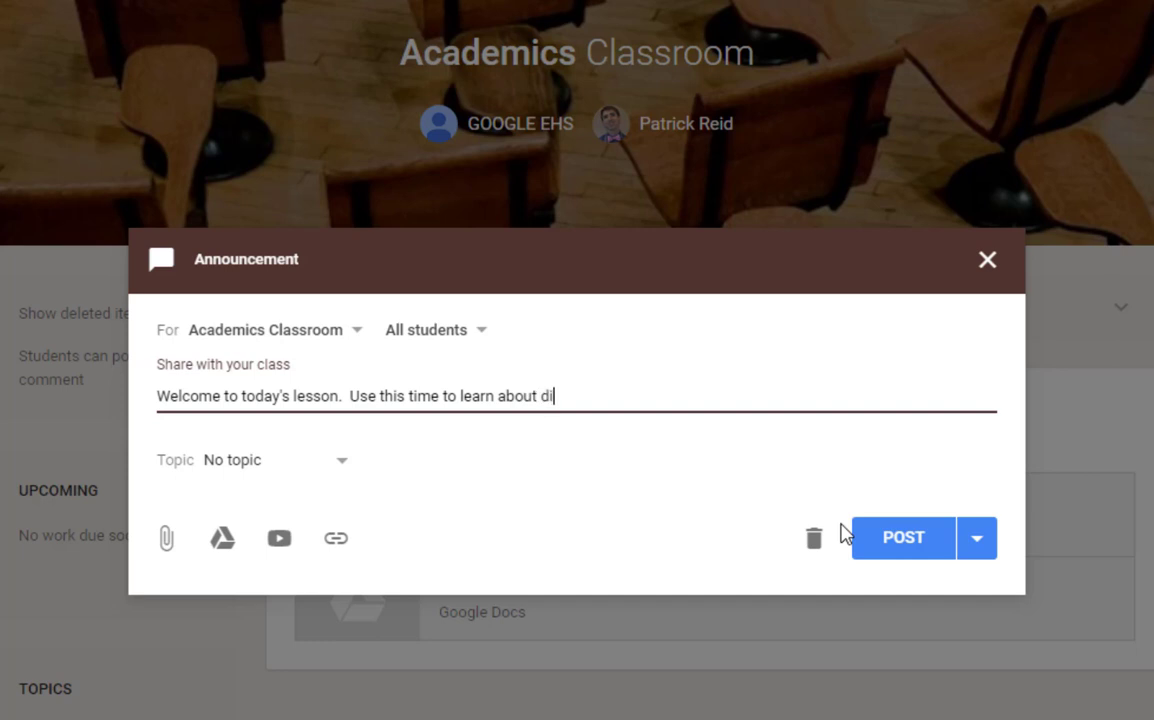
type("gital citezenship")
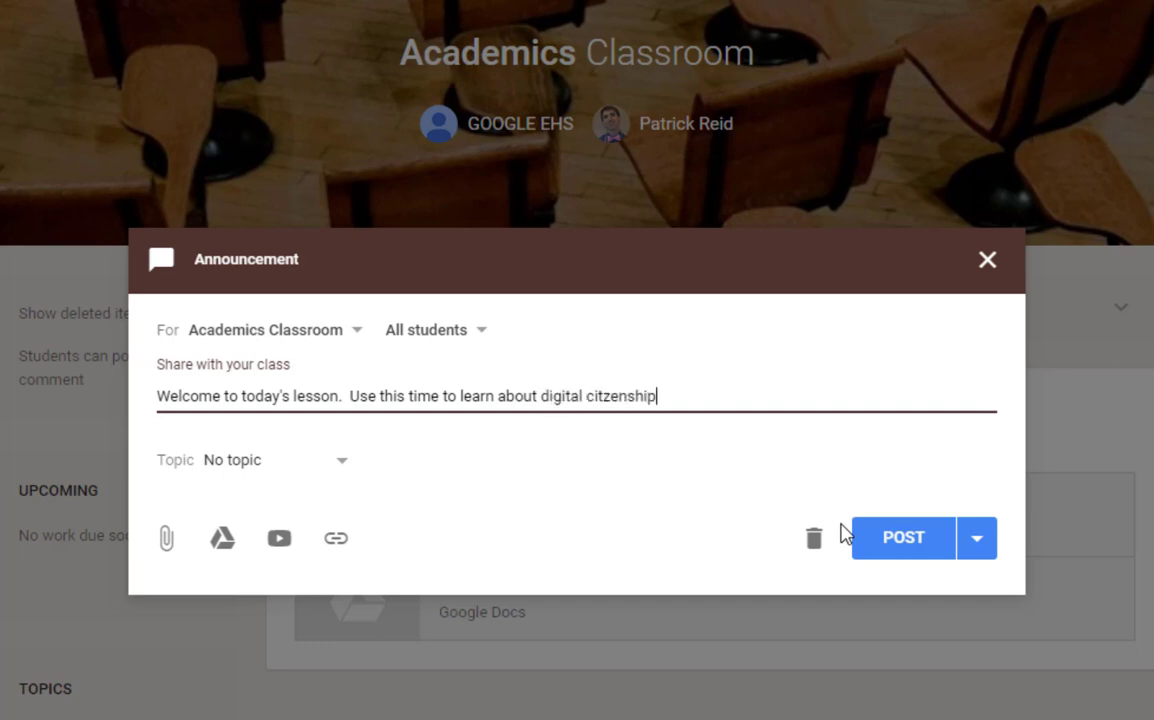
type(".")
key("Left")
key("Left")
key("Left")
key("Left")
key("Left")
key("Left")
key("Left")
key("Left")
type("i")
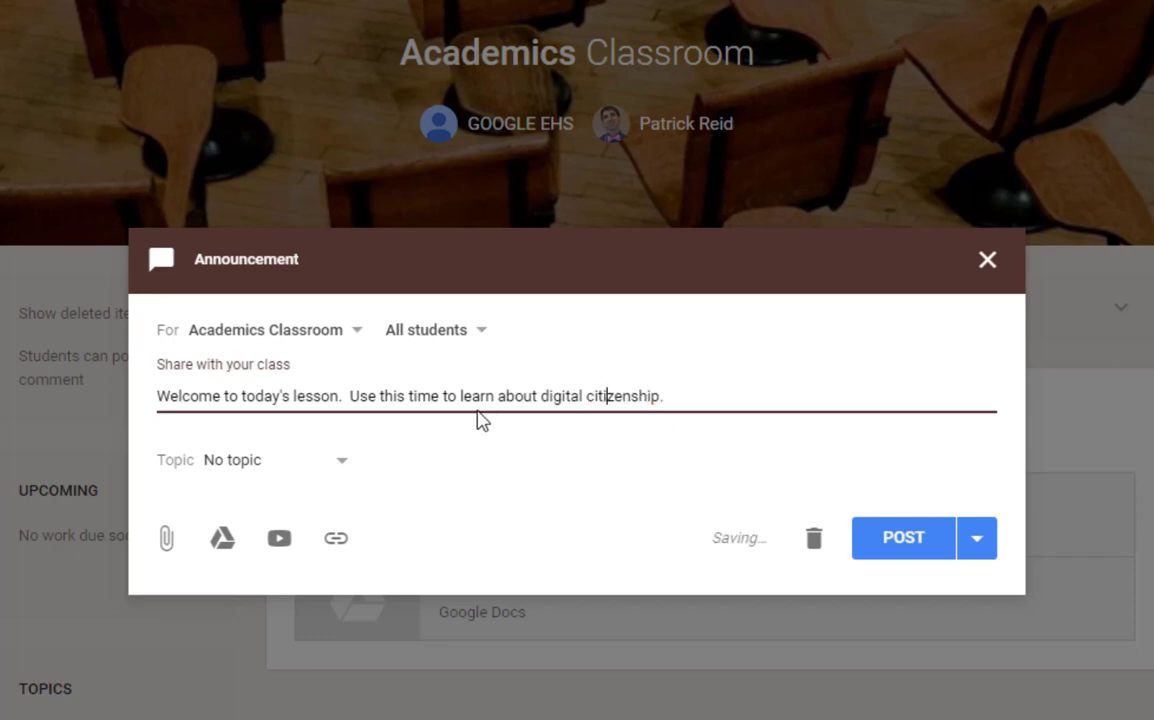
Set the announcement's topic to Digital Citizenship.
left_click(258, 465)
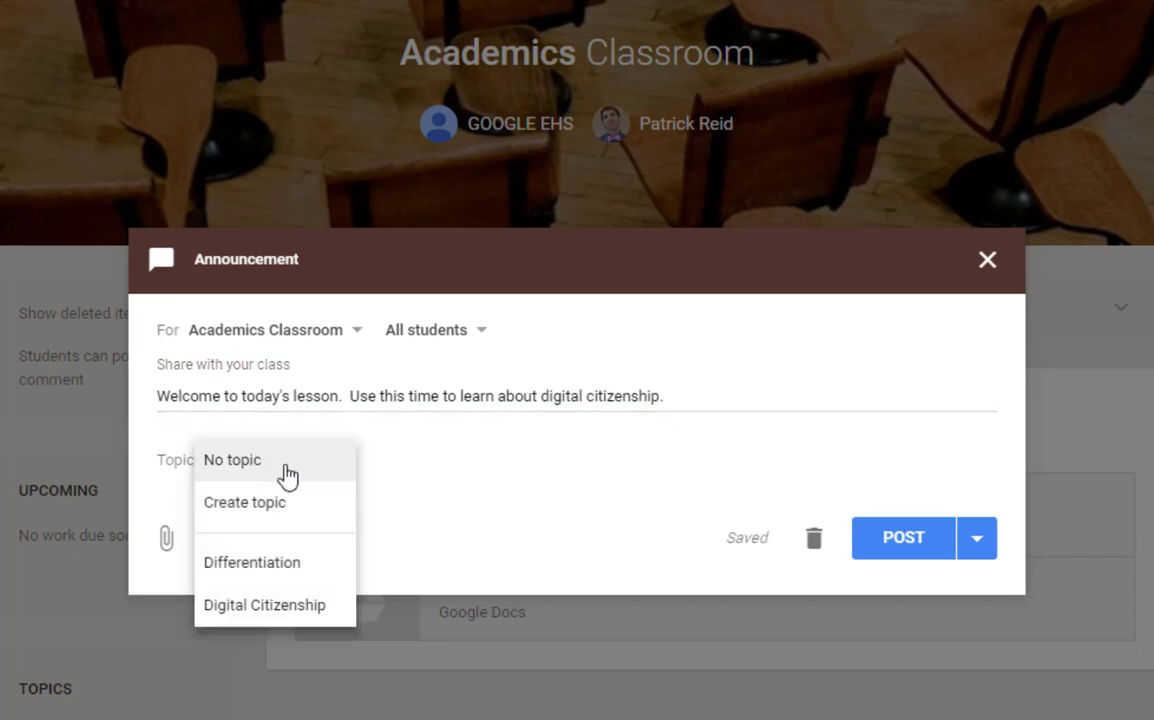
left_click(292, 606)
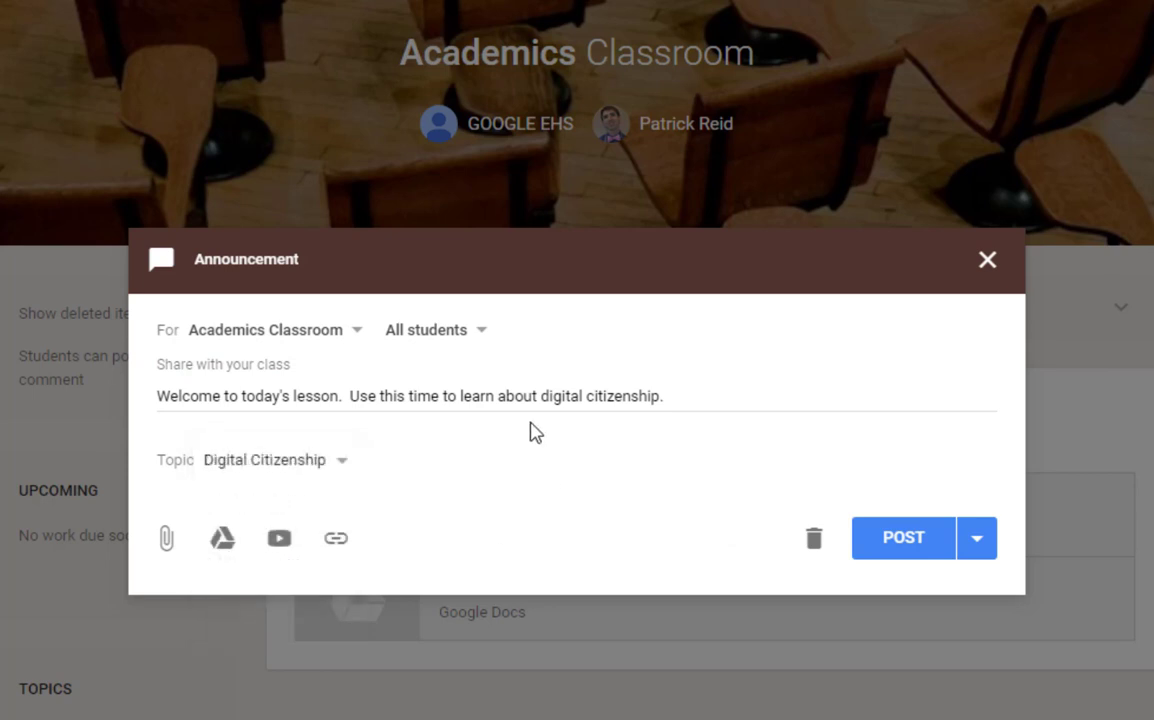
Search YouTube for "Digital Citizenship ISTE", attach the "ISTE Standard●S 2 Digital Citizen" video to the announcement and post it.
left_click(278, 549)
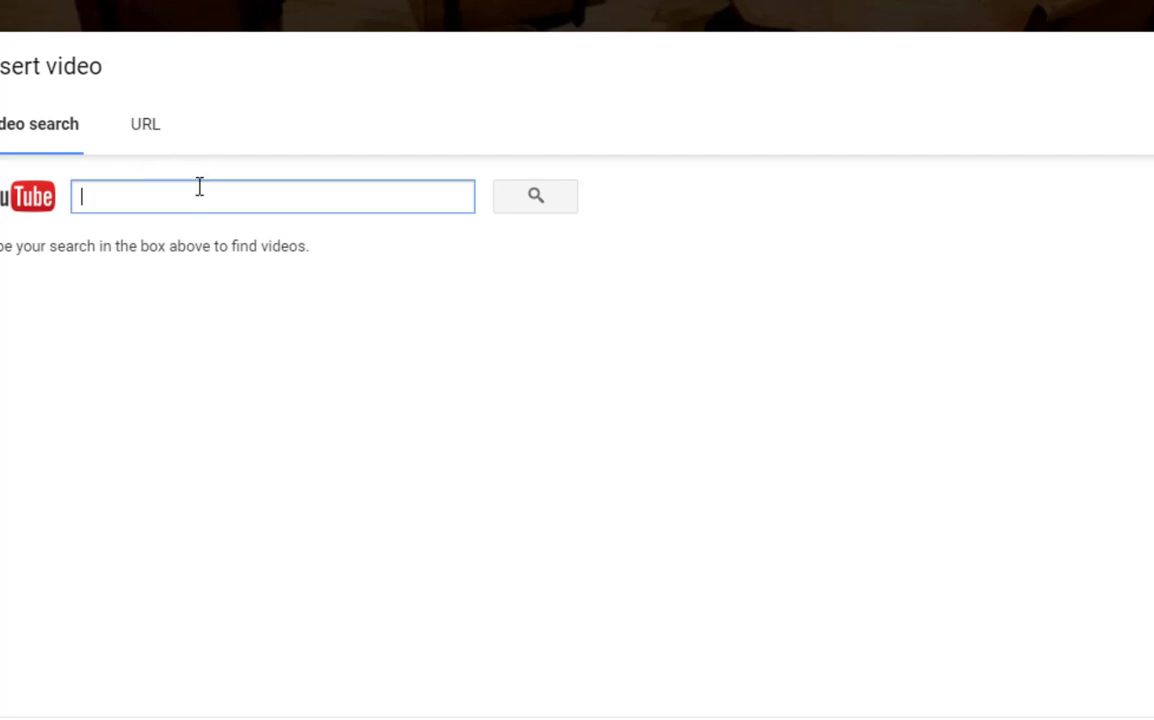
type("Digital Citizenship")
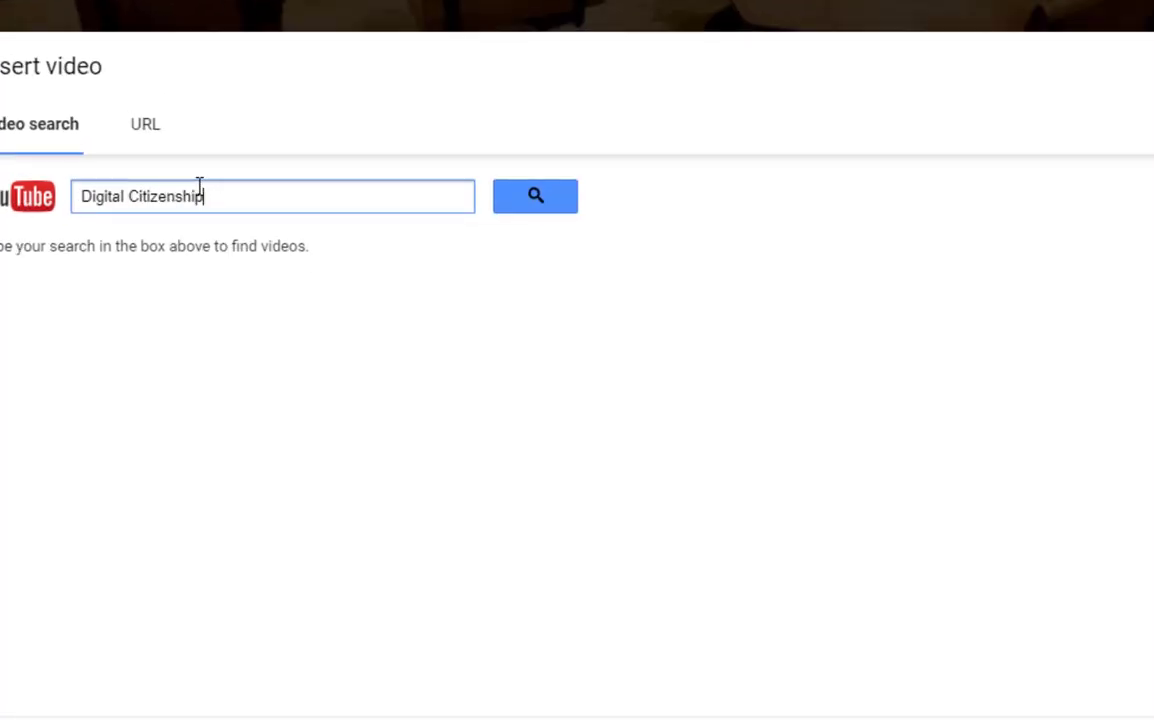
type(" ISTE")
key("Return")
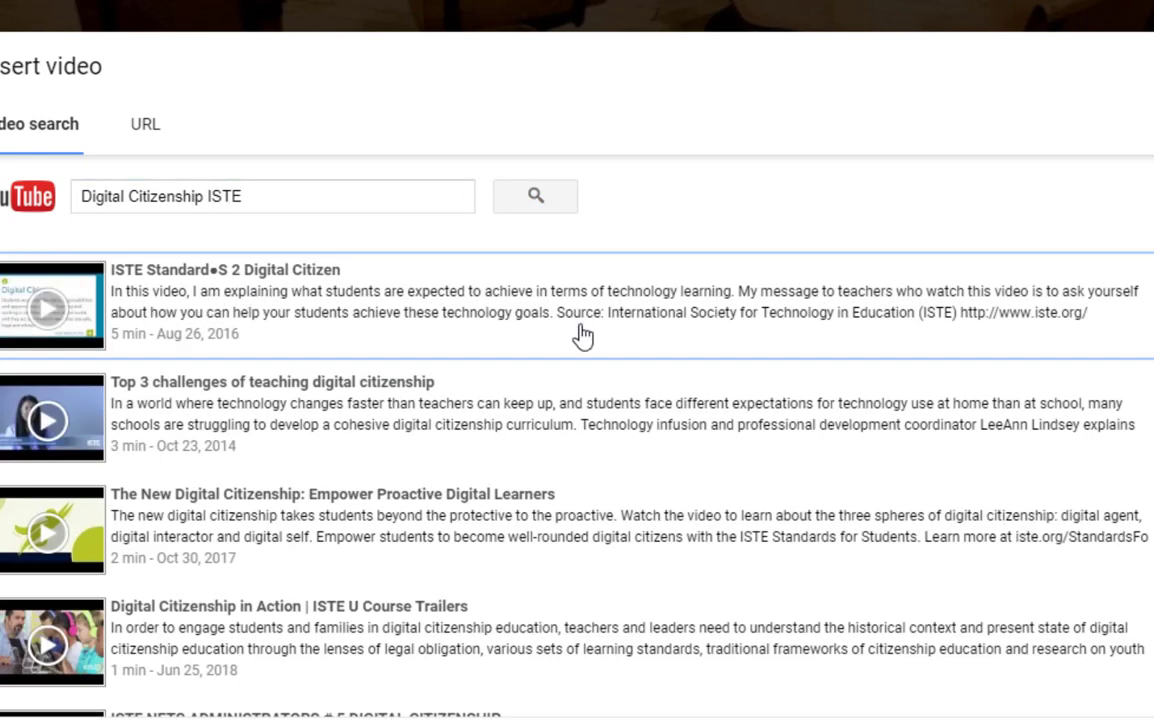
left_click(527, 298)
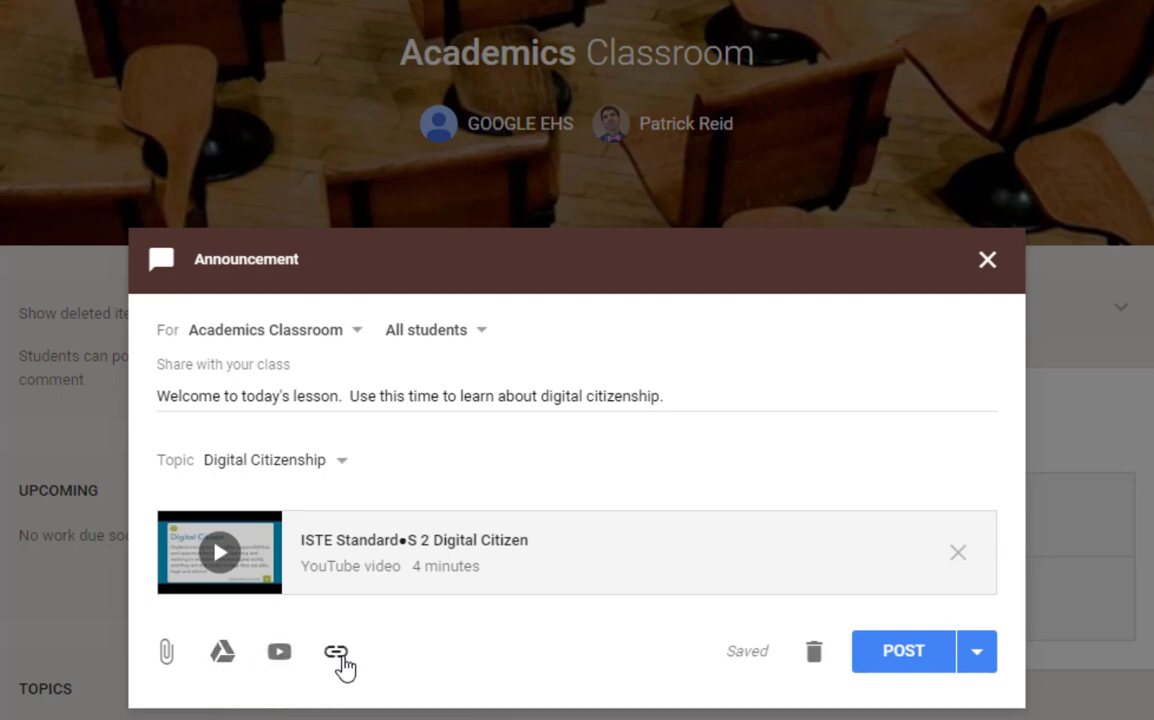
left_click(912, 655)
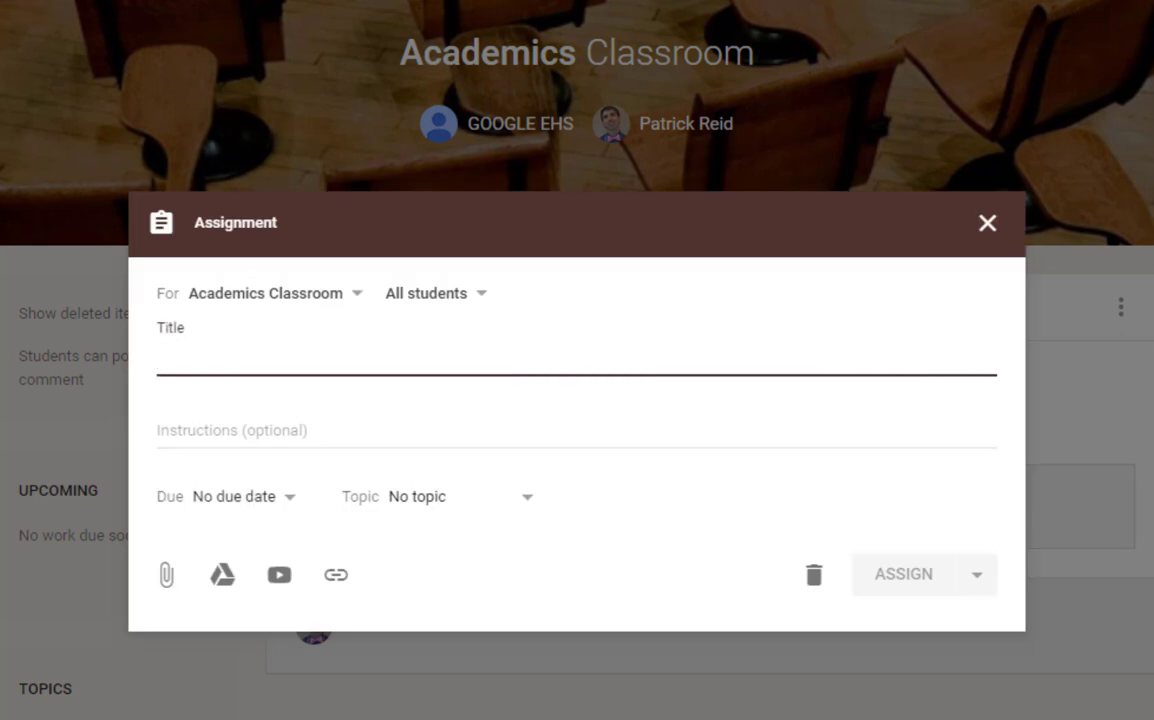
Create an assignment titled "How to Differentiate" with the instructions "Watch the video and post on how you differentiate in your classroom.".
type("How to Diffe")
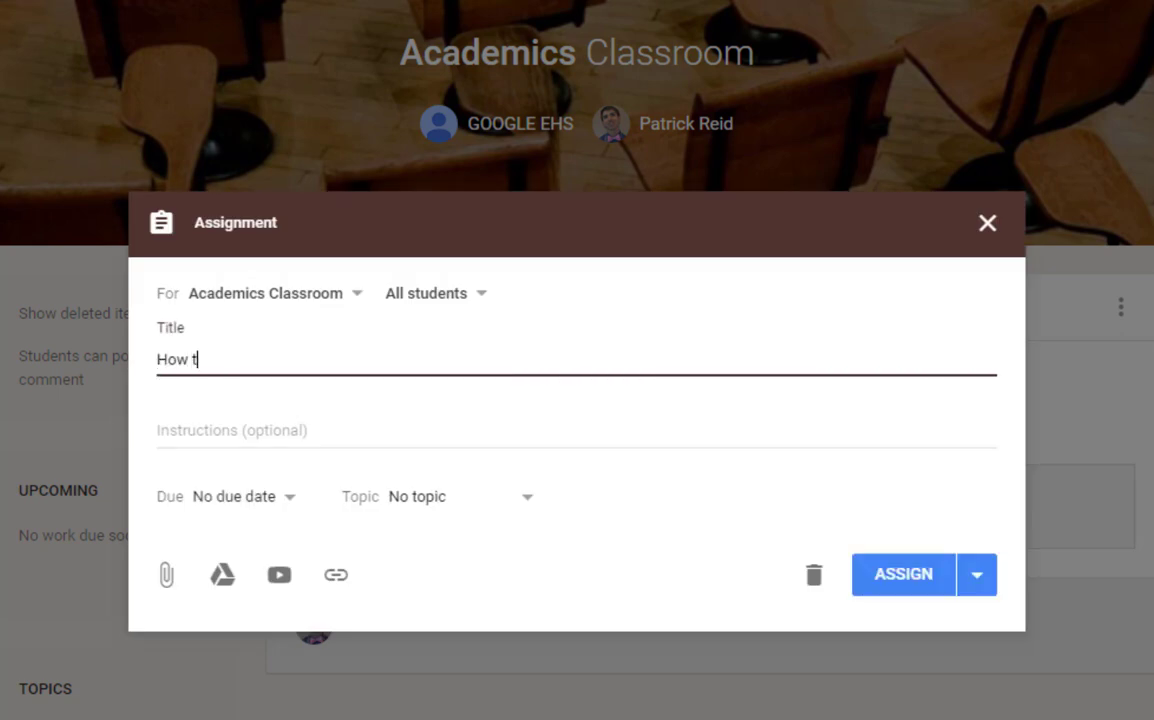
type("rentiate")
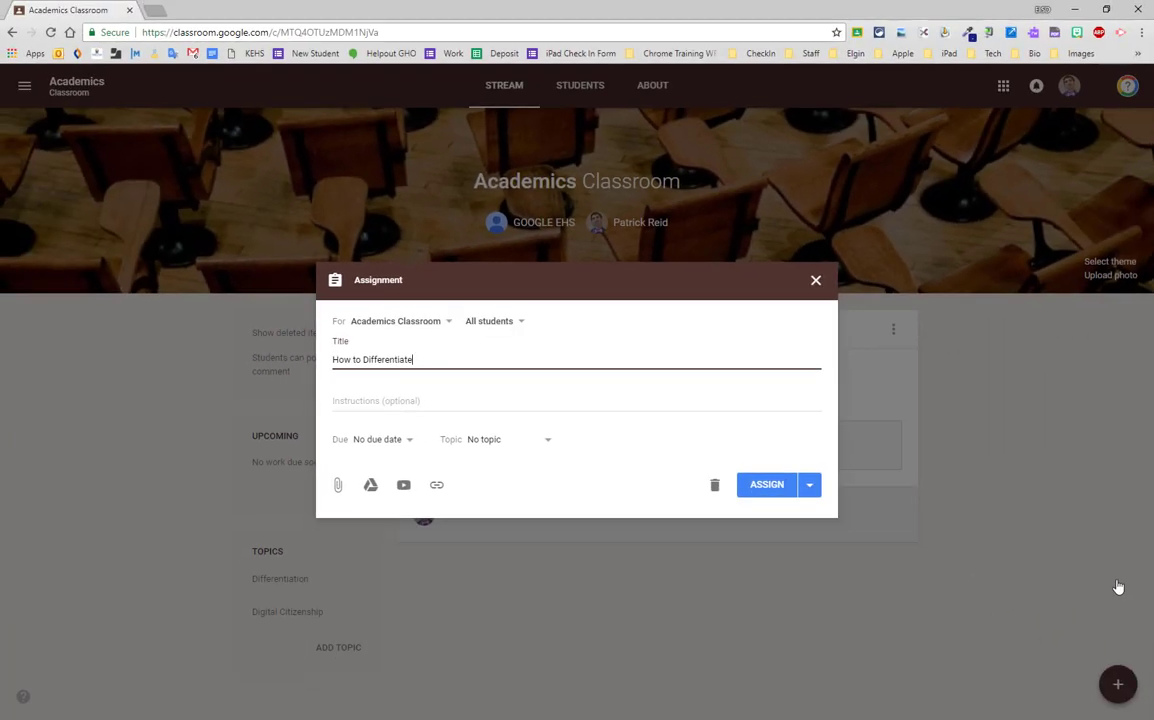
key("Tab")
type("Wa")
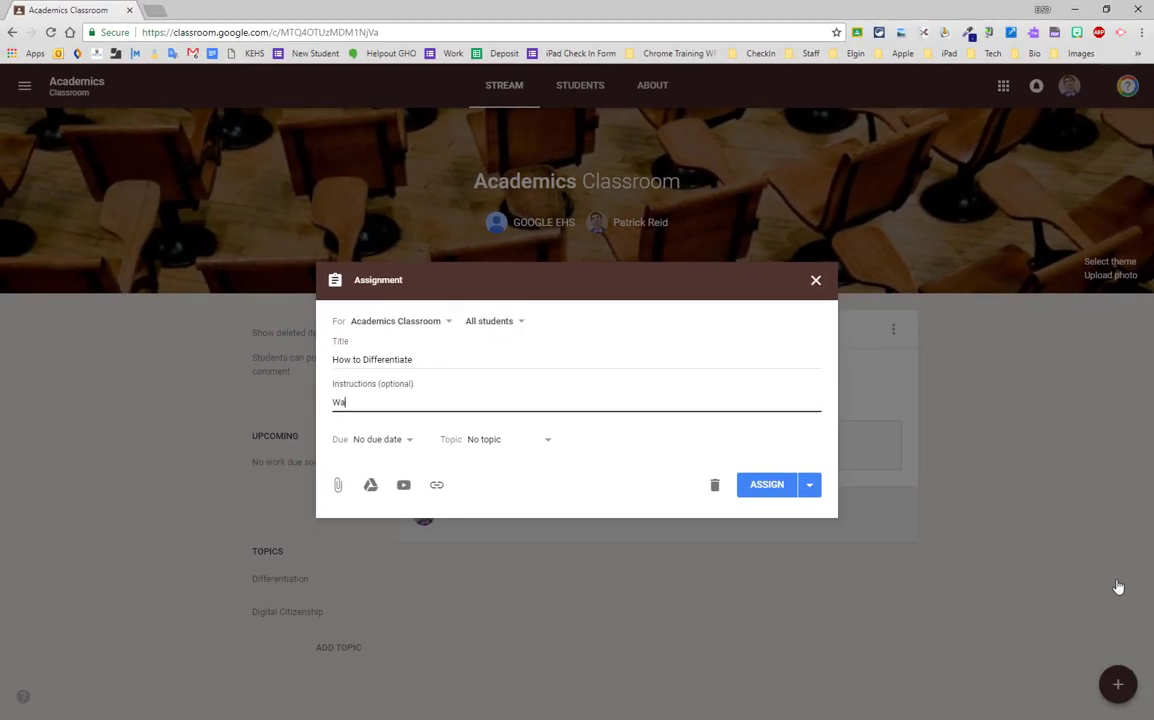
type("tch the vid")
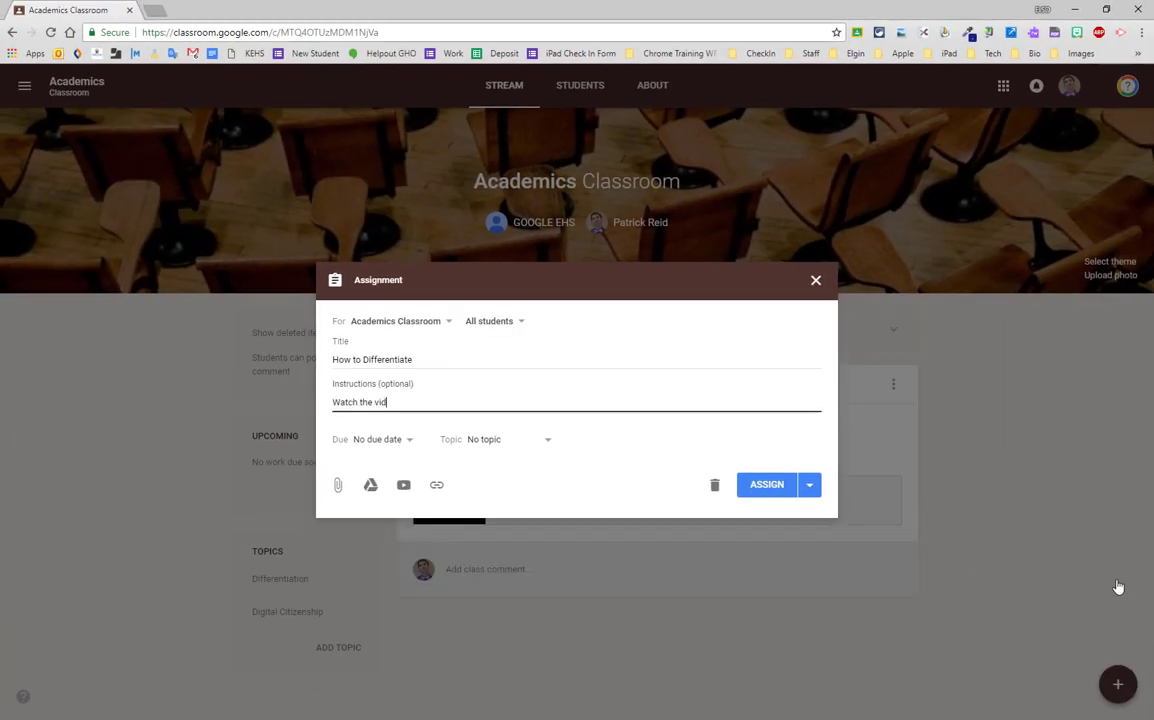
type("eo and post on how you differentiate in your classroom.")
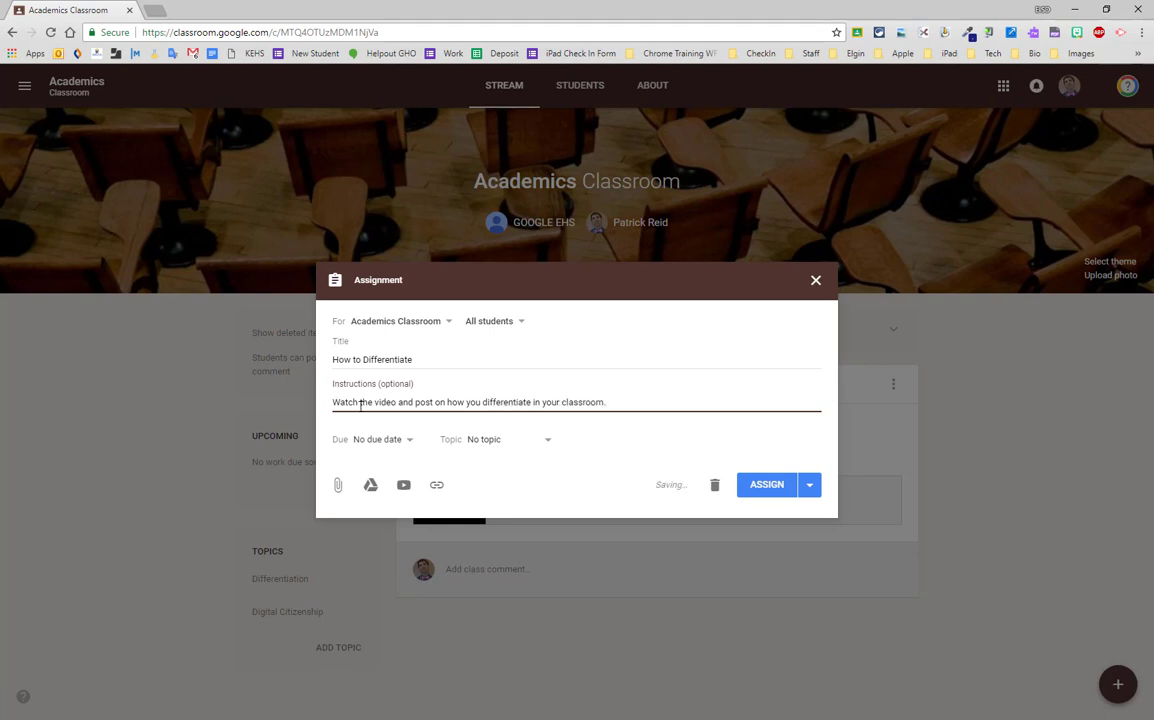
Set the assignment's due date to Jul 19, 2018 and its topic to Differentiation.
left_click(385, 440)
left_click(396, 482)
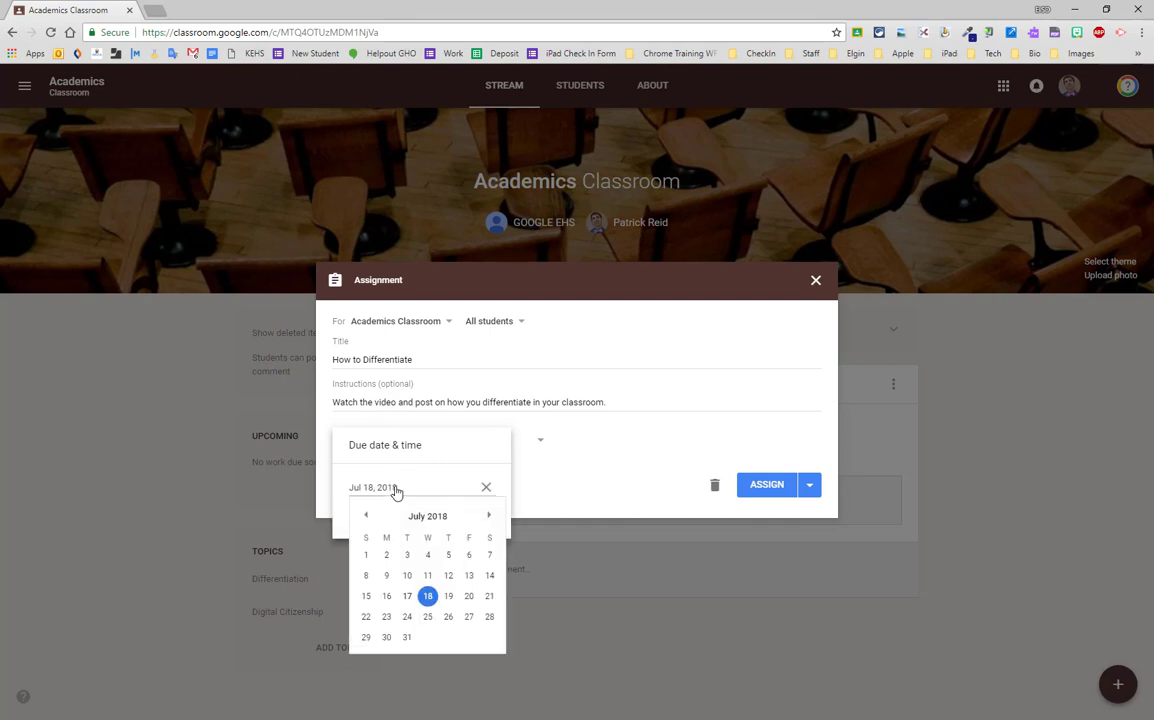
left_click(446, 598)
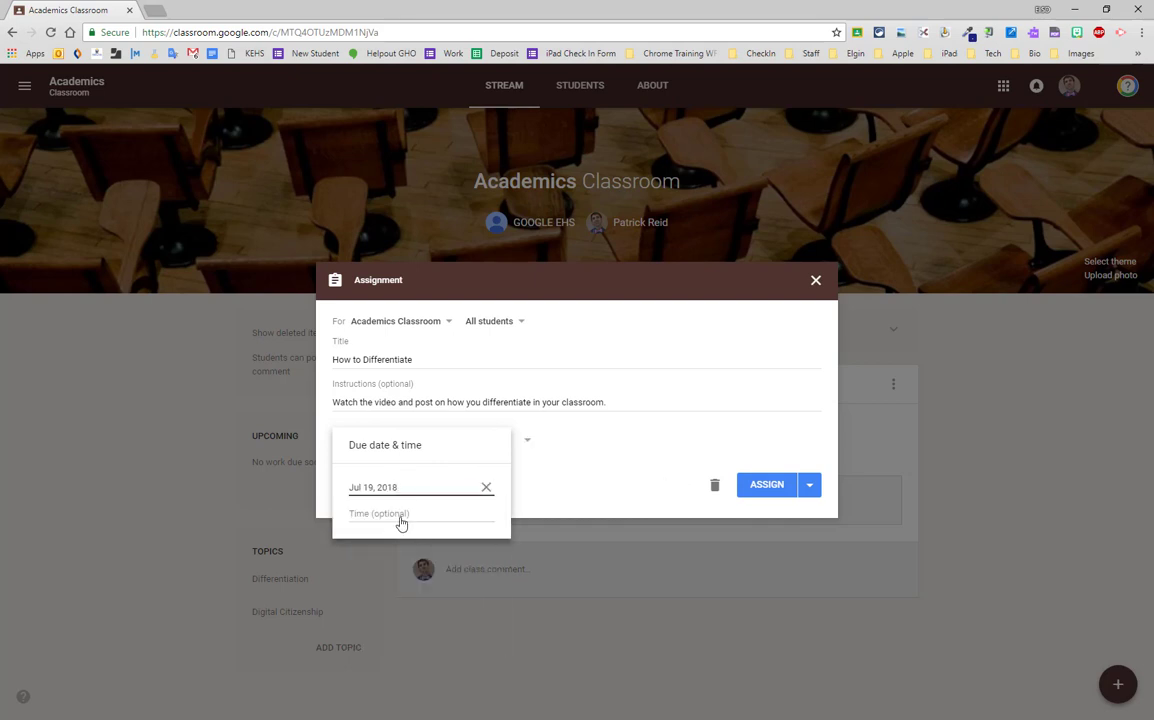
left_click(564, 483)
left_click(512, 442)
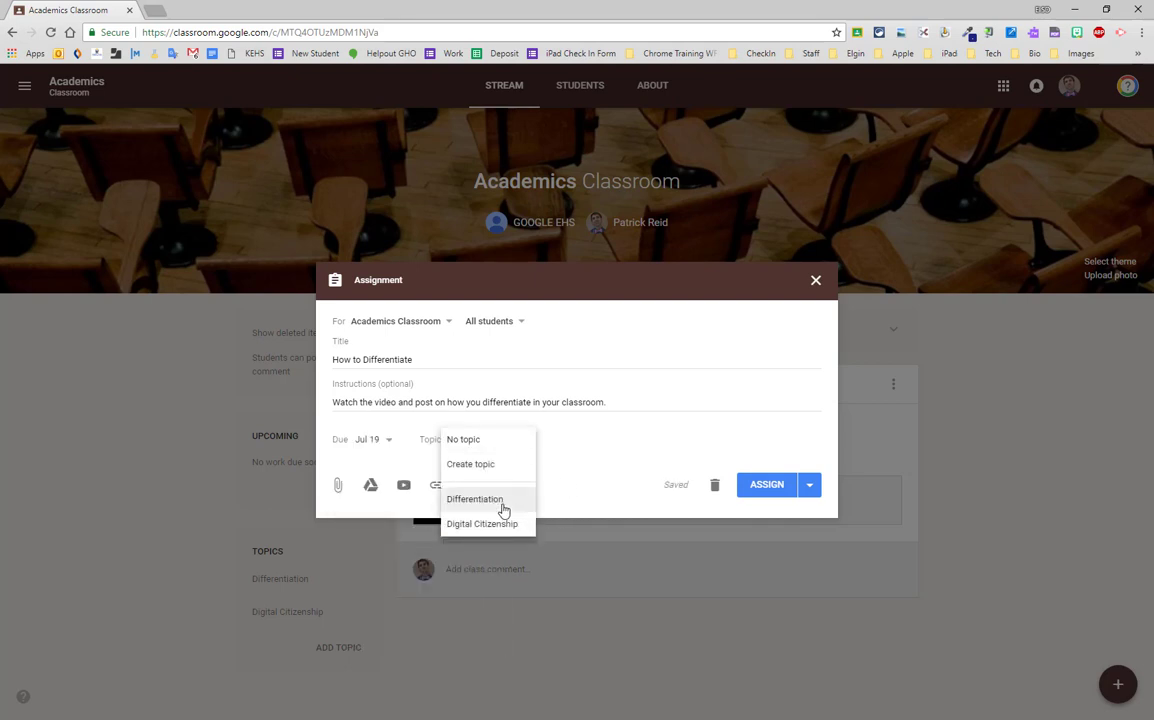
left_click(503, 501)
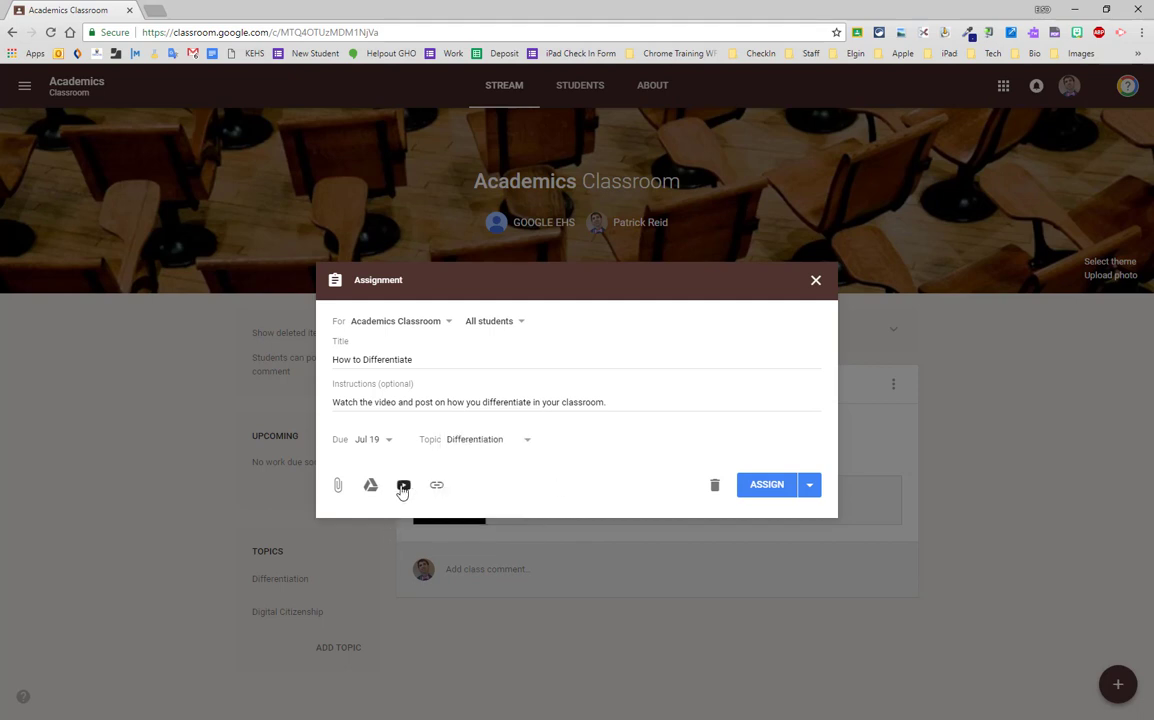
Search YouTube for "Classroom Differentation" and attach the "Differentiation in an ESL Classroom" video to the assignment.
left_click(404, 487)
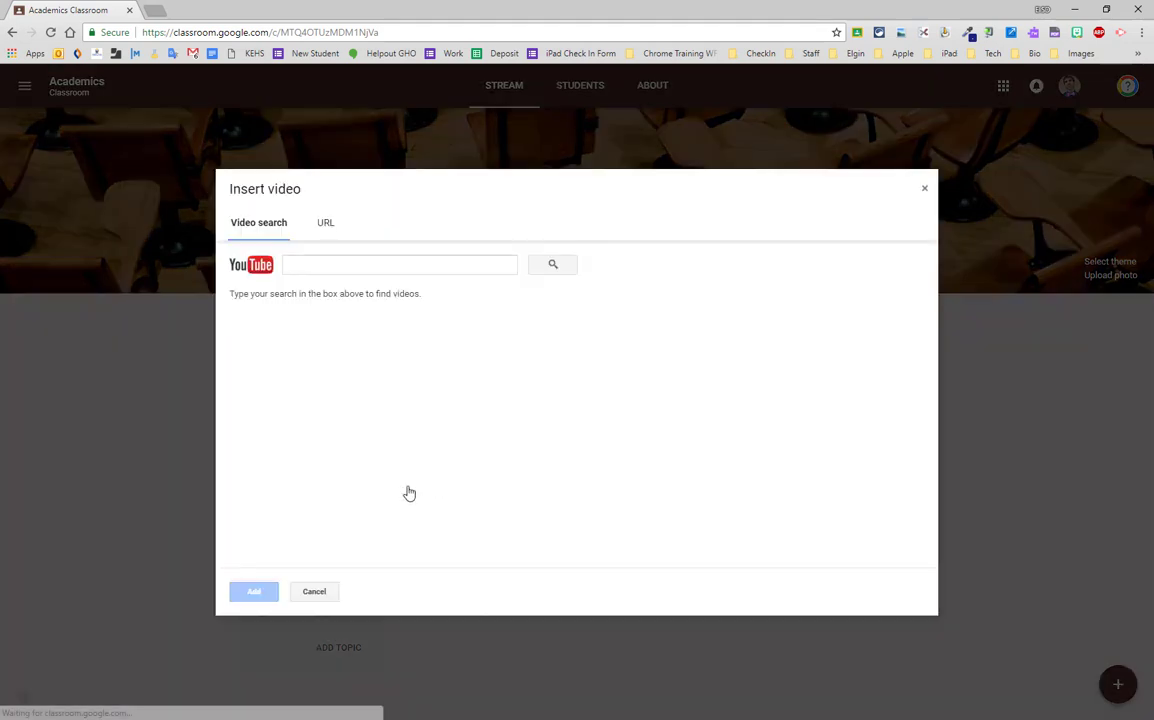
type("Classroom Differentiation")
key("Return")
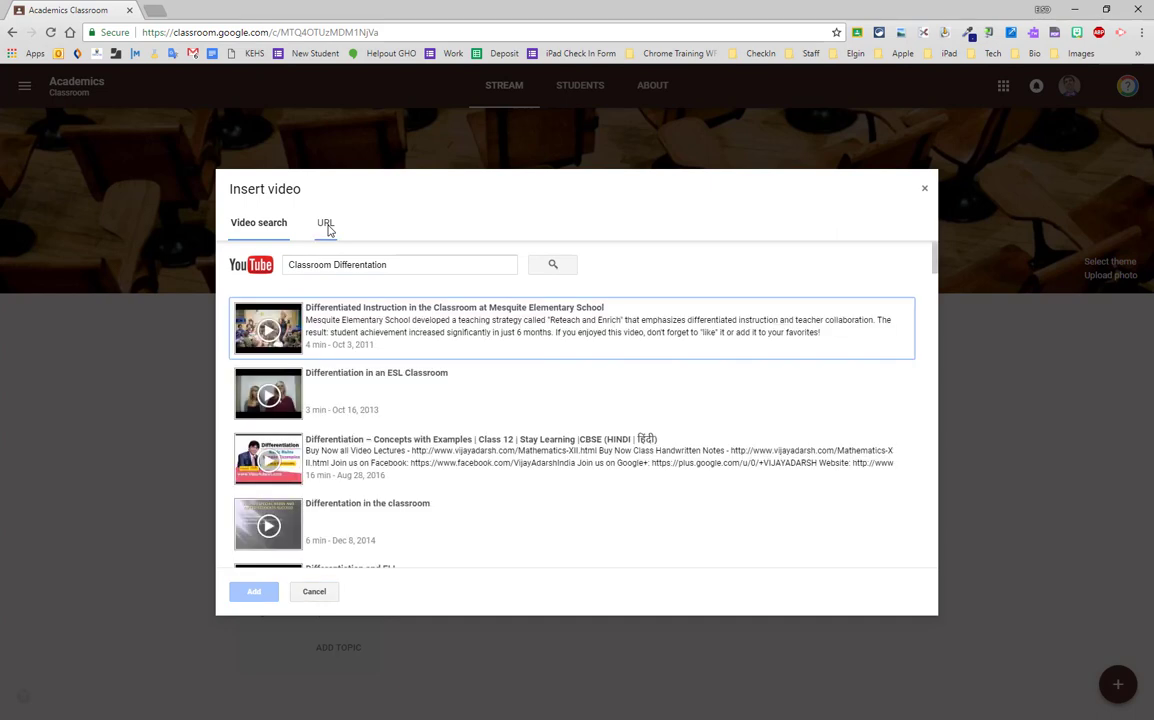
left_click(437, 378)
left_click(254, 591)
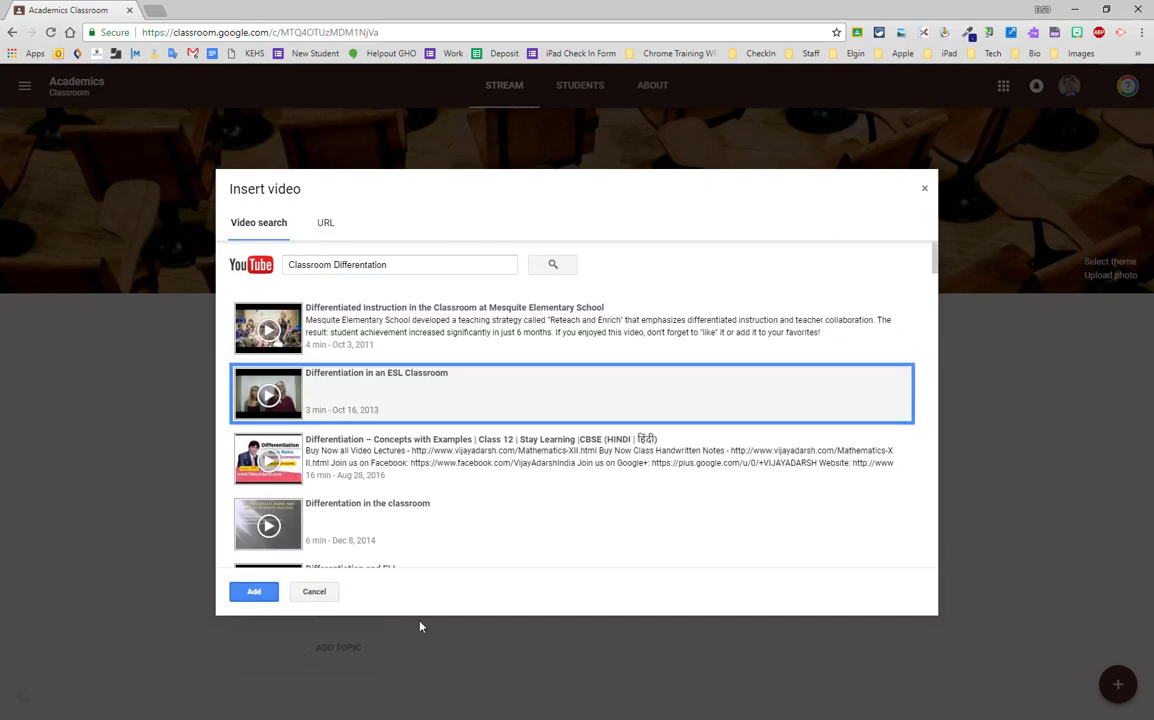
Append "Add the post in the discussion with this assignment." to the instructions and assign the assignment to the class.
left_click(628, 404)
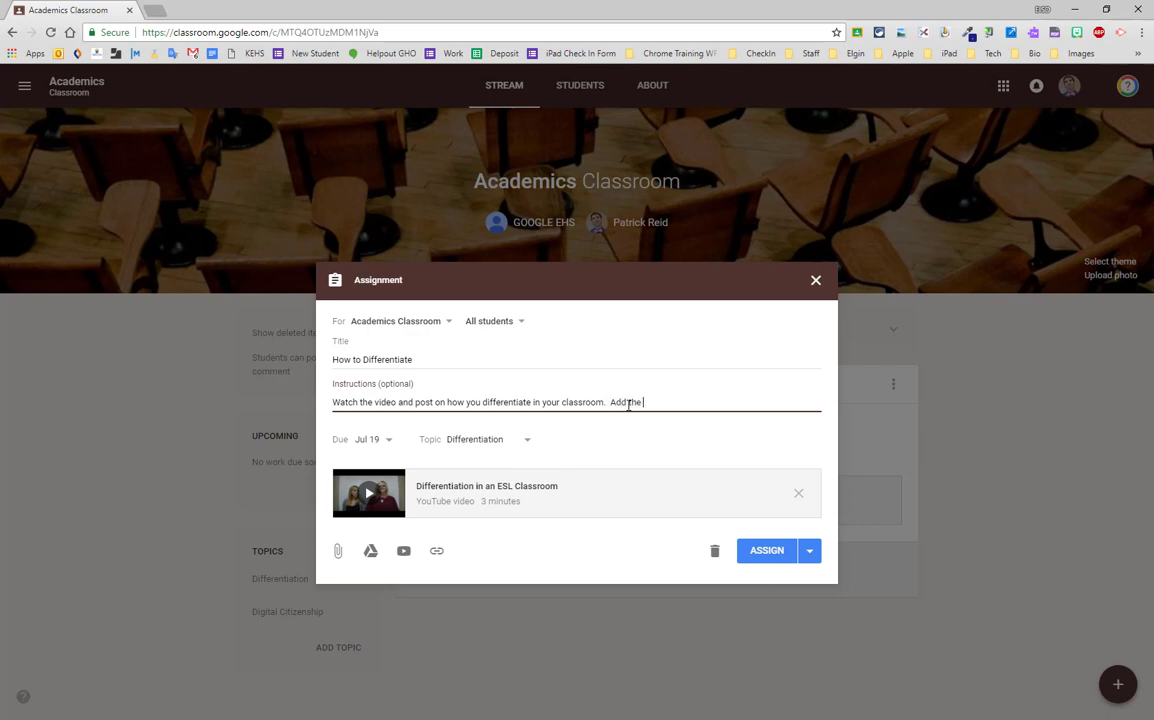
type("Add the post in the discussion with this assignment.")
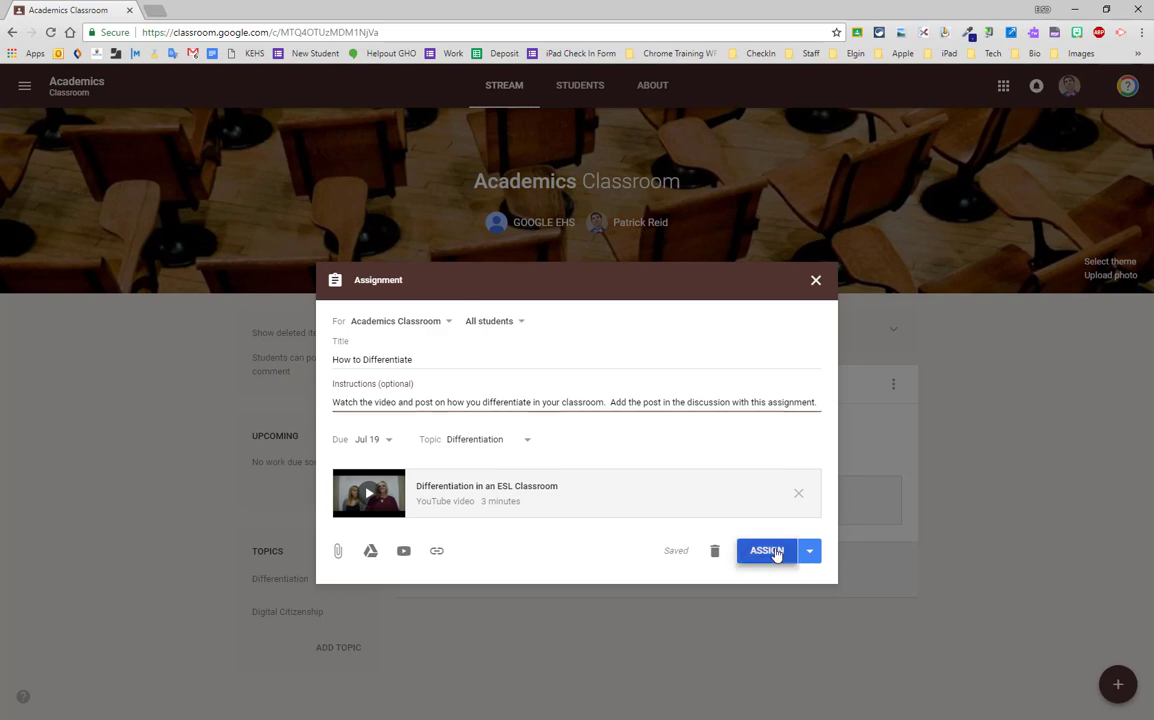
left_click(767, 551)
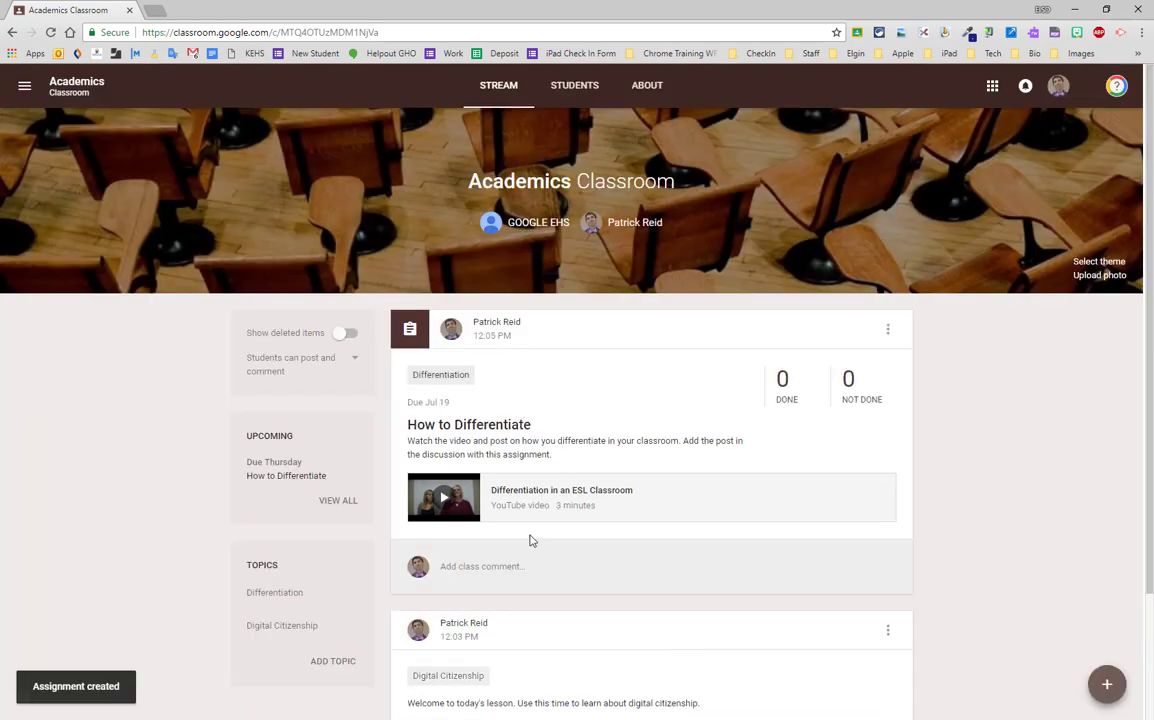
View the posts filtered by the Differentiation and Digital Citizenship topics, and return to the class stream.
scroll(531, 538, "down", 1)
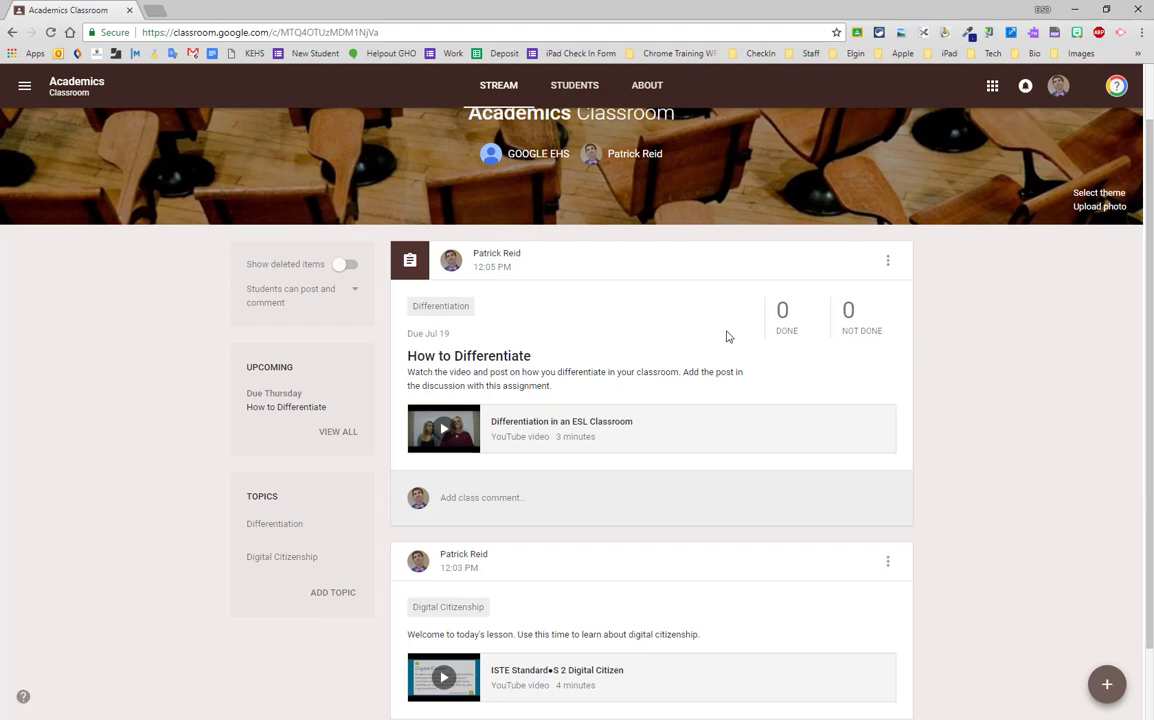
left_click(290, 525)
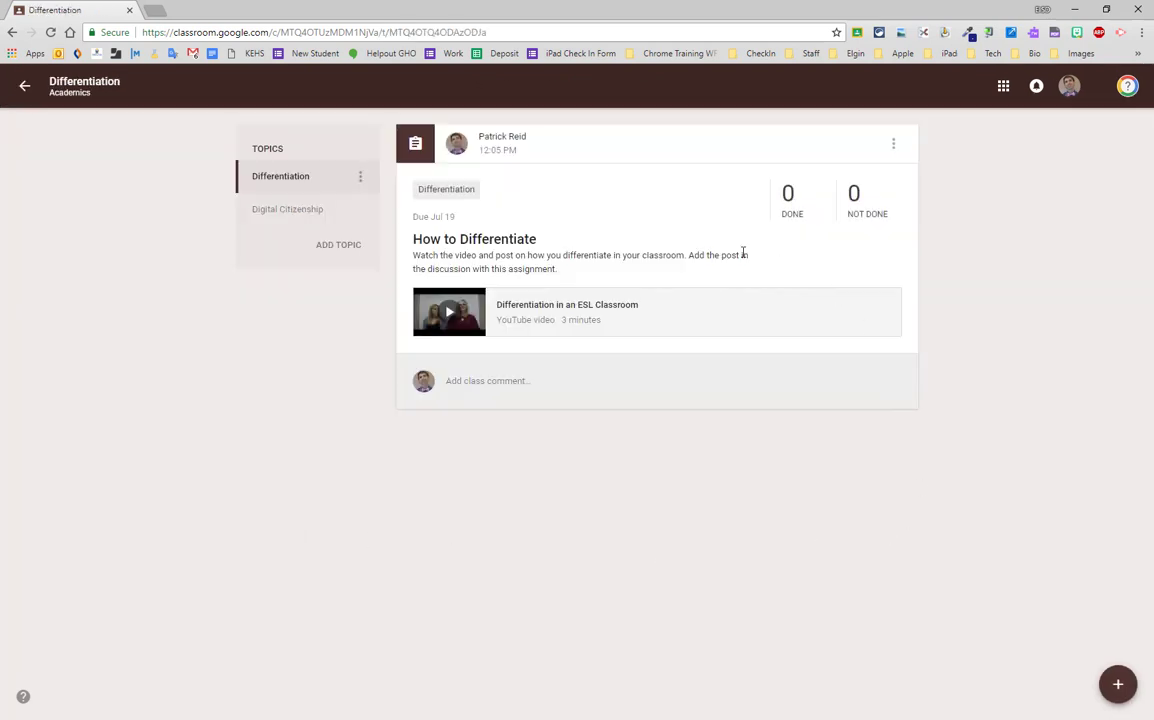
left_click(294, 210)
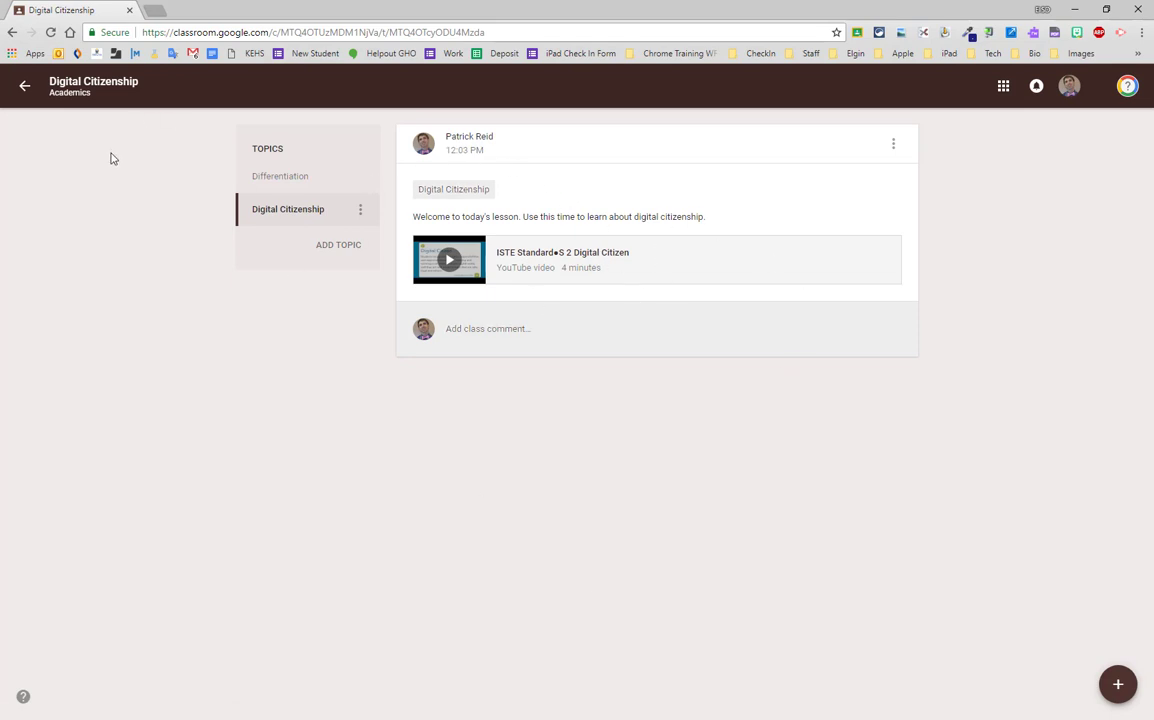
left_click(24, 86)
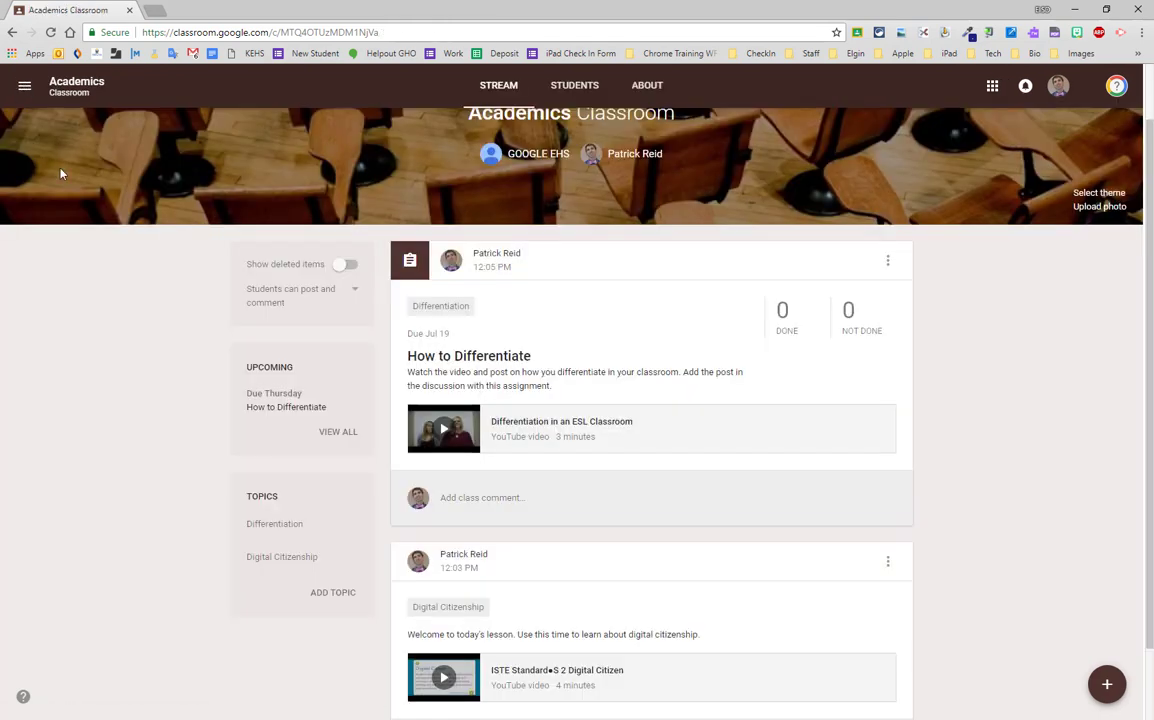